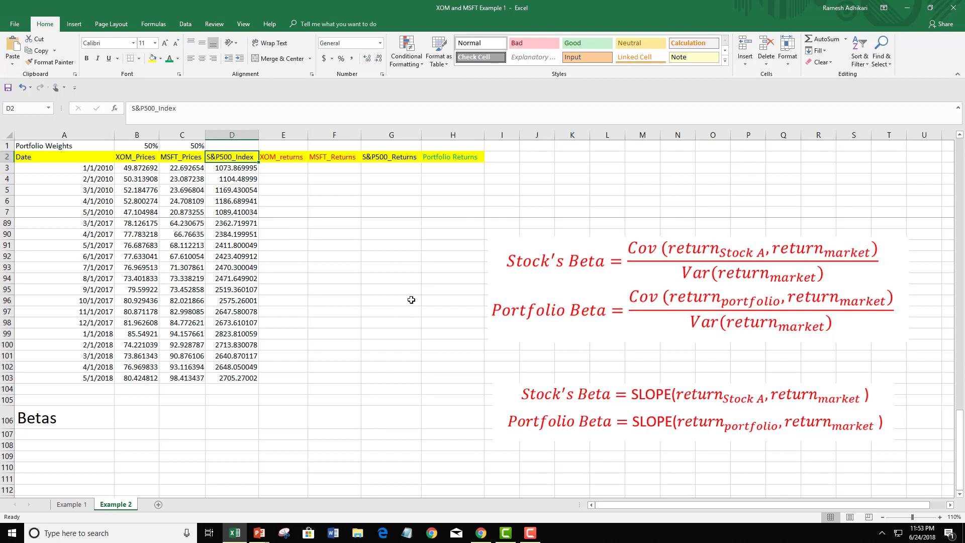
Give the XOM weight in B1 green text with a yellow fill, and make the MSFT weight in C1 green
click(140, 153)
click(142, 144)
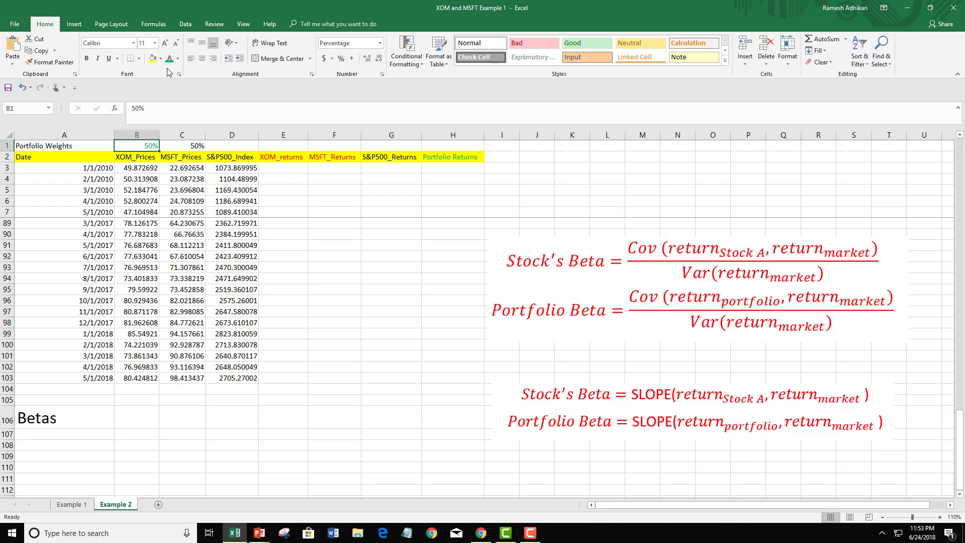
click(152, 58)
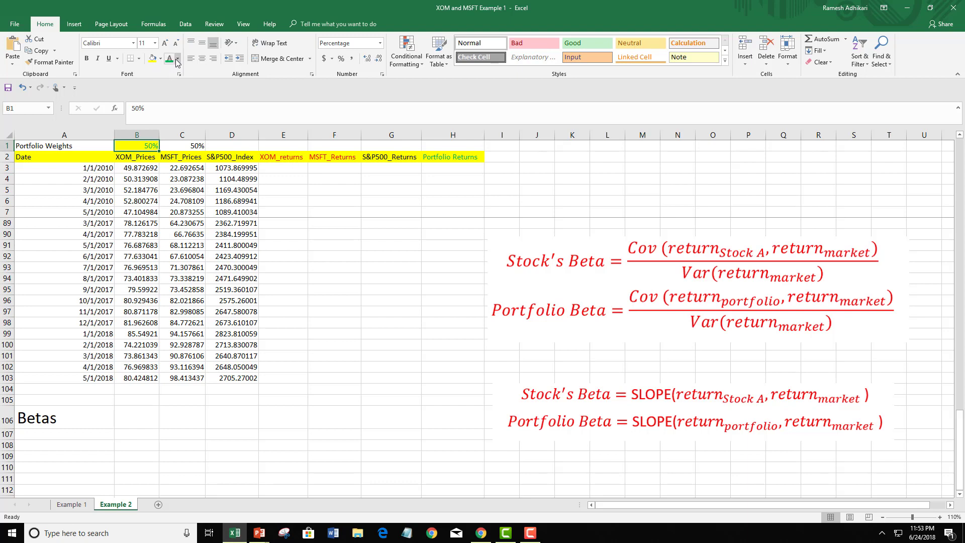
click(180, 155)
click(180, 148)
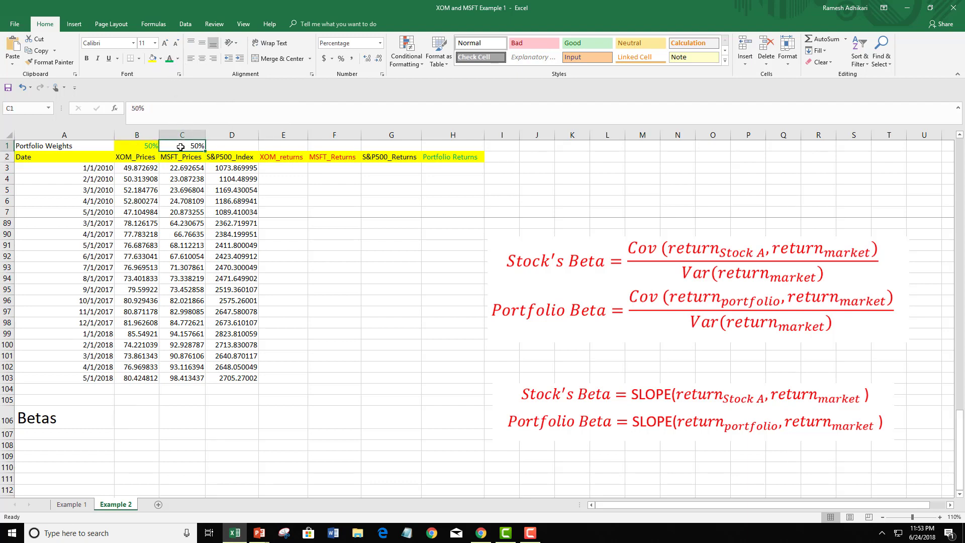
click(170, 58)
Calculate the first XOM monthly return in E4 with the formula =(B4-B3)/B3
click(284, 176)
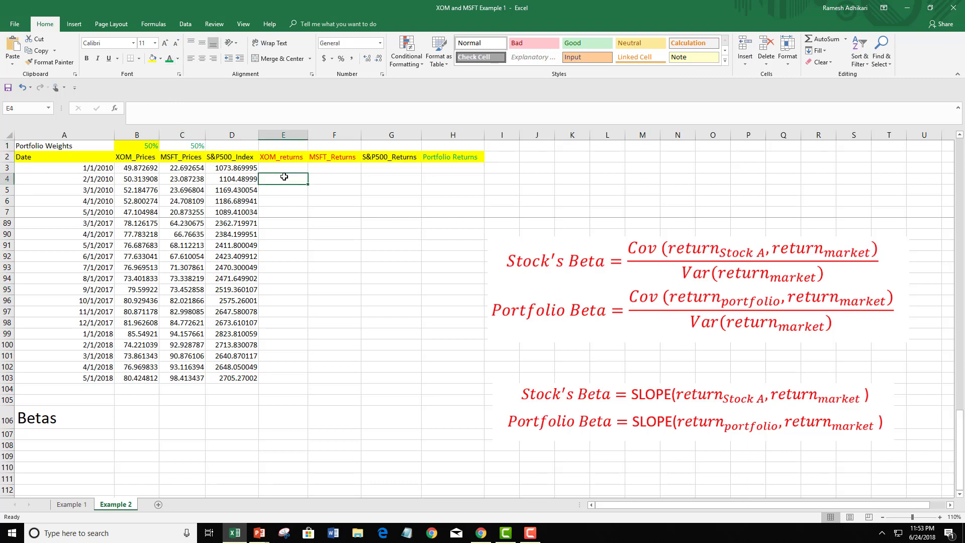
text(=()
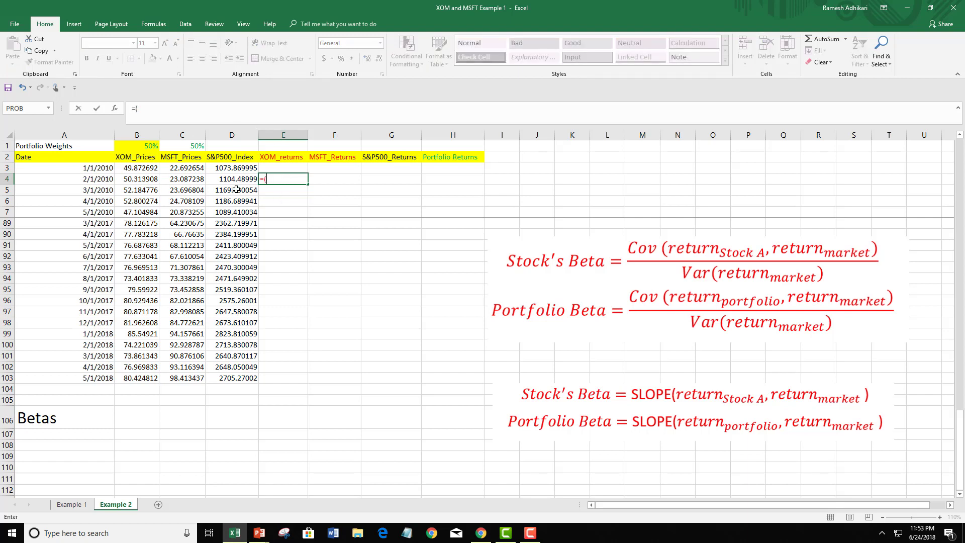
click(143, 180)
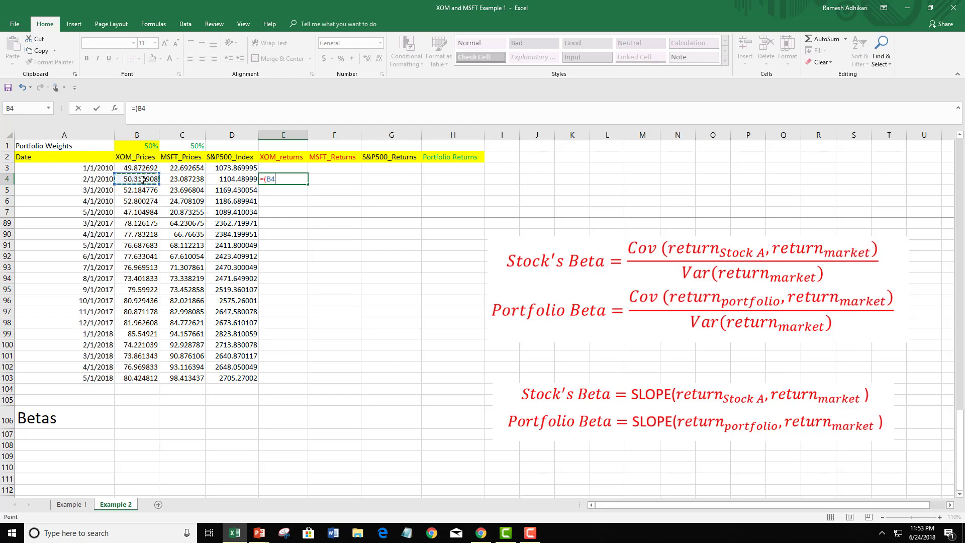
text(-)
click(136, 168)
text())
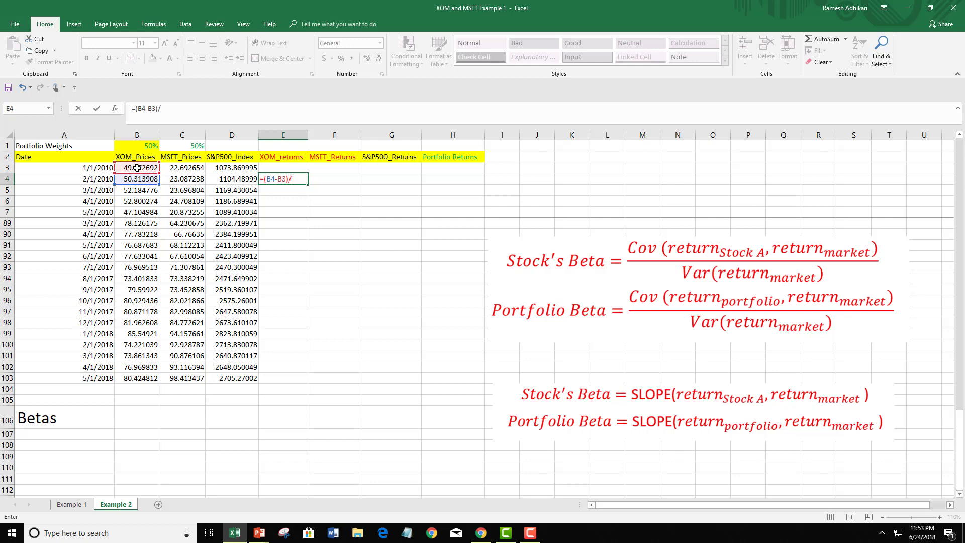
text(/)
click(150, 167)
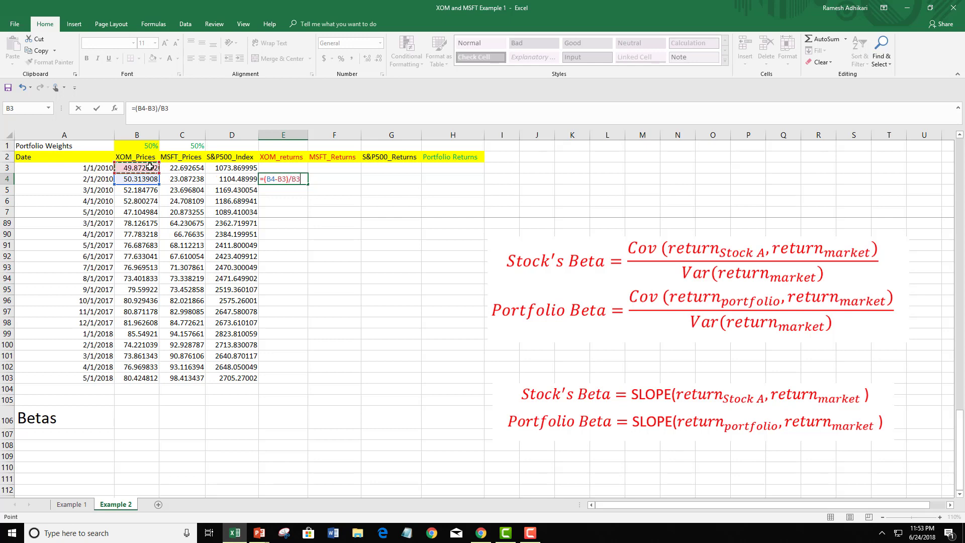
key(Return)
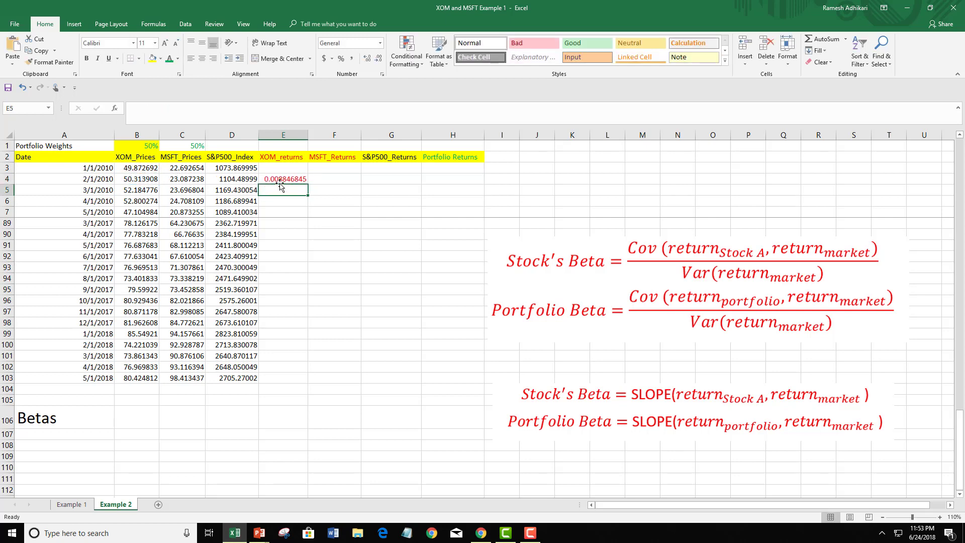
Format the XOM return in E4 as a percentage with two decimal places
click(283, 179)
click(342, 59)
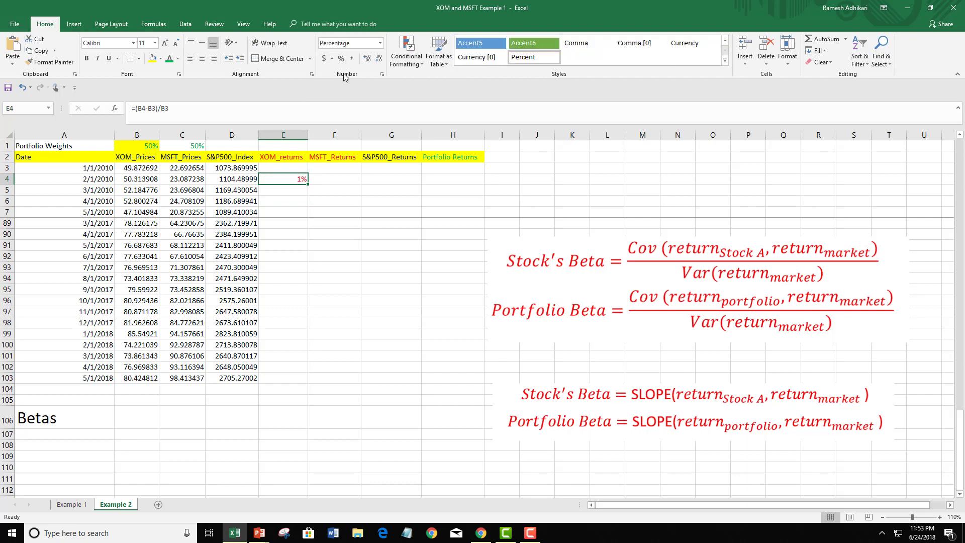
click(366, 60)
click(367, 59)
Copy the return formula from E4 across to G4 and fill all three return columns down to row 103
drag(308, 184, 338, 187)
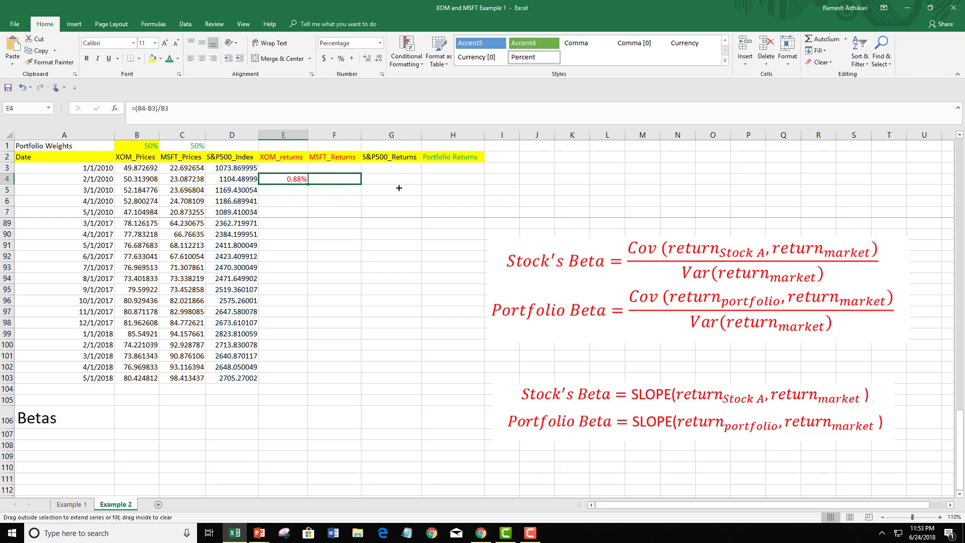
drag(398, 187, 399, 188)
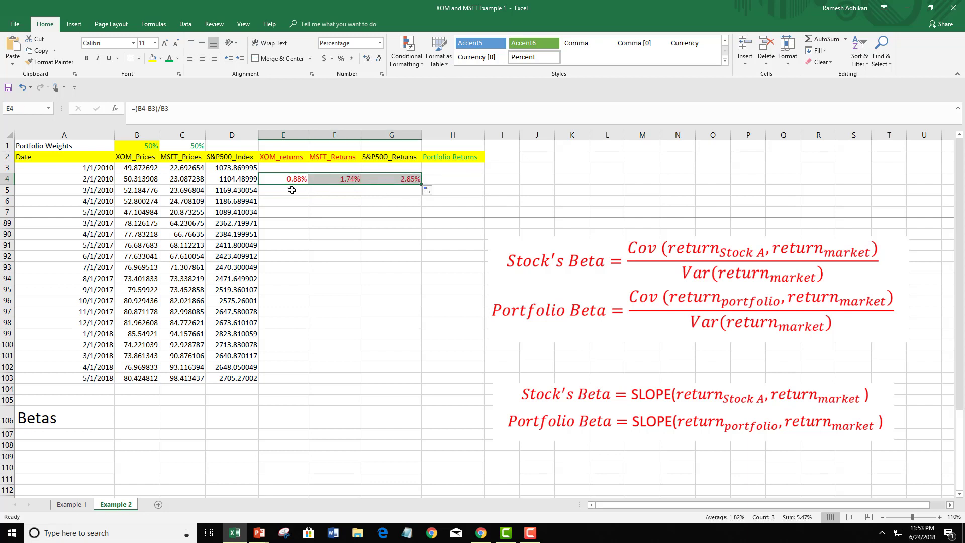
double_click(422, 184)
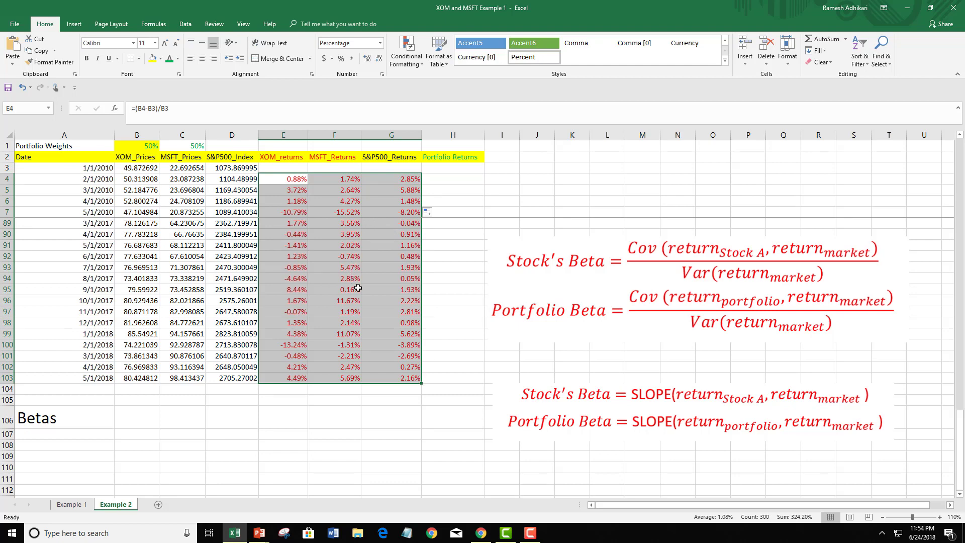
Calculate the first portfolio return in H4 with the formula =50%*E4+50%*F4
click(443, 183)
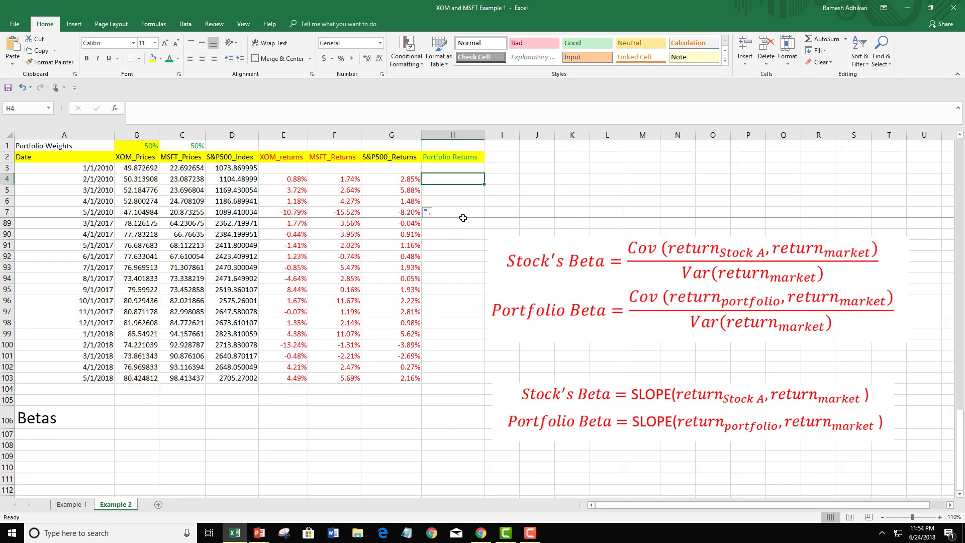
text(=)
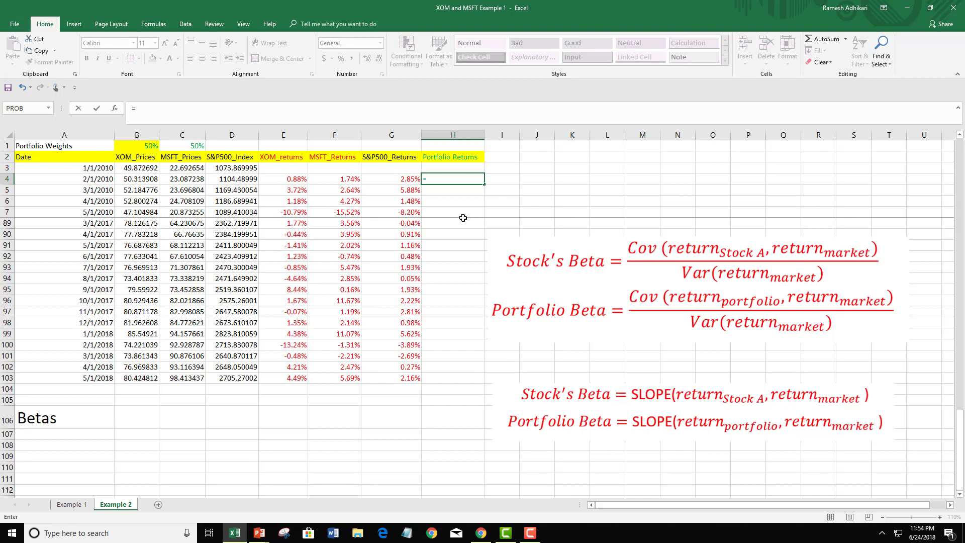
text(50)
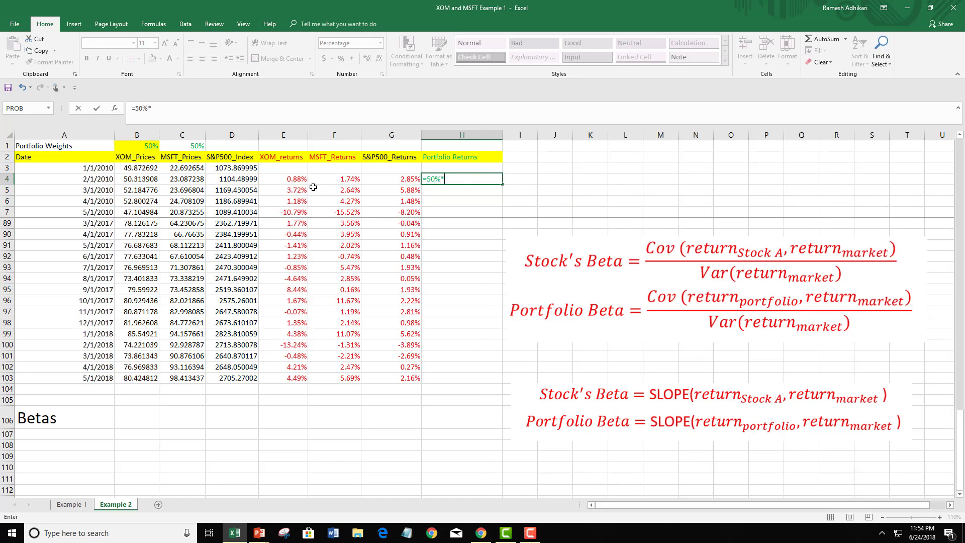
text(%*)
click(293, 183)
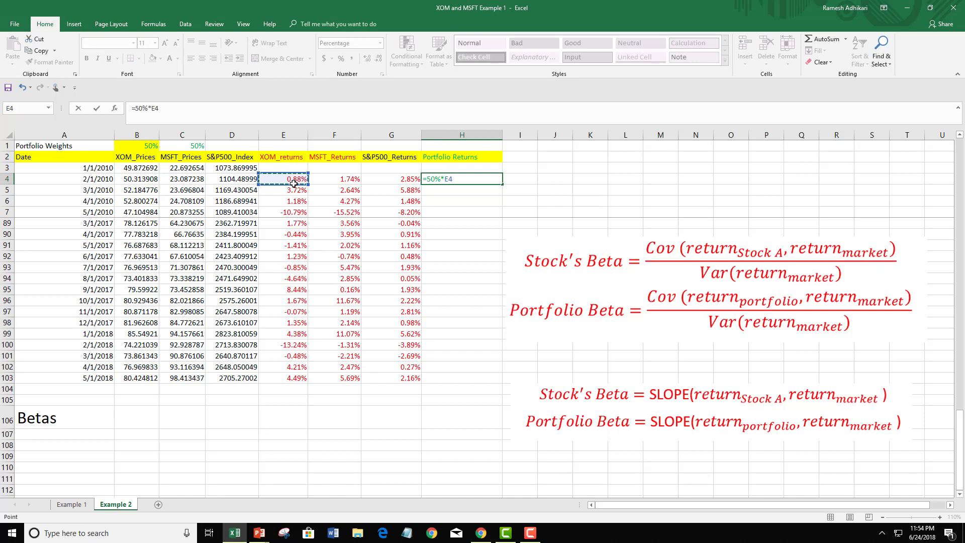
text(+50%*)
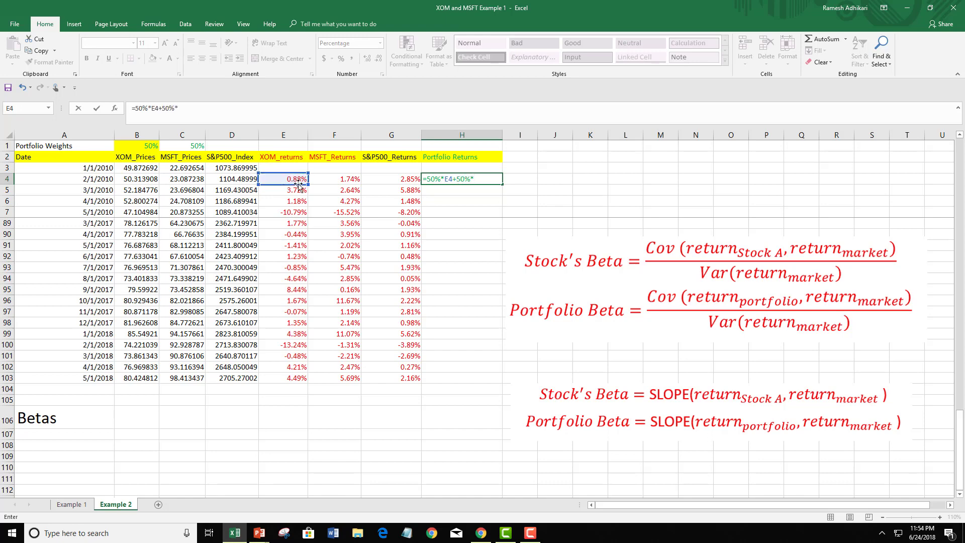
click(344, 179)
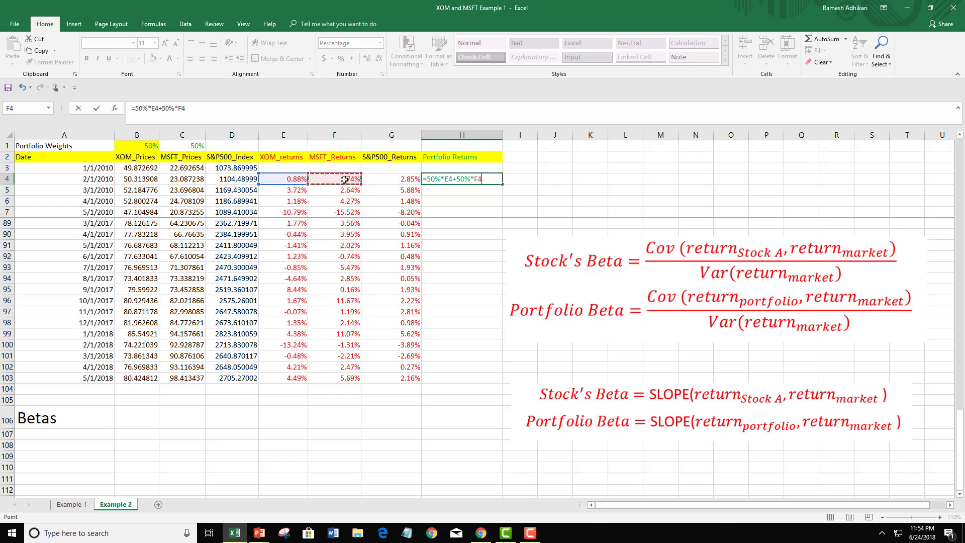
key(Return)
Reduce the portfolio return in H4 to five decimal places and fill its formula down to row 103
click(467, 177)
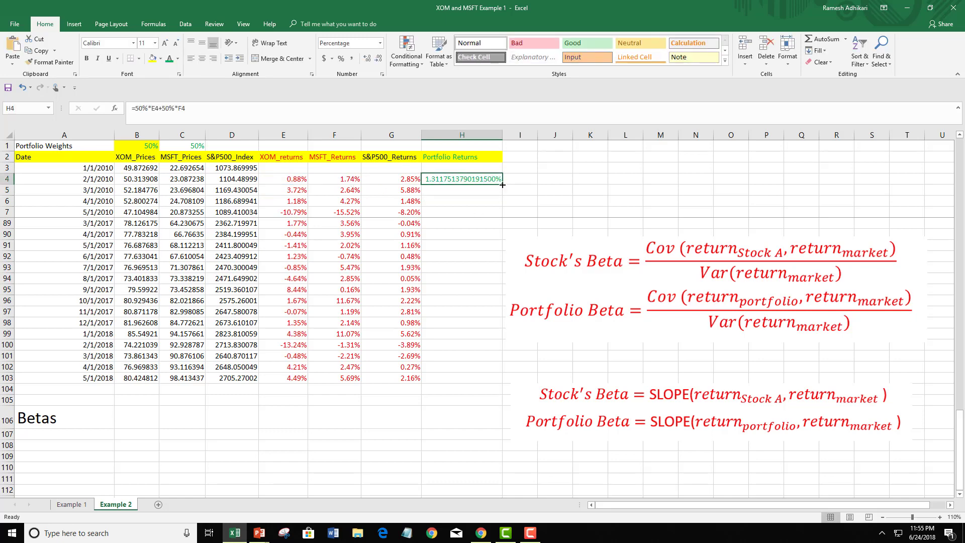
click(378, 59)
click(377, 60)
click(378, 59)
click(378, 59)
click(378, 59)
click(378, 59)
click(378, 59)
click(378, 60)
click(378, 59)
click(378, 60)
click(378, 60)
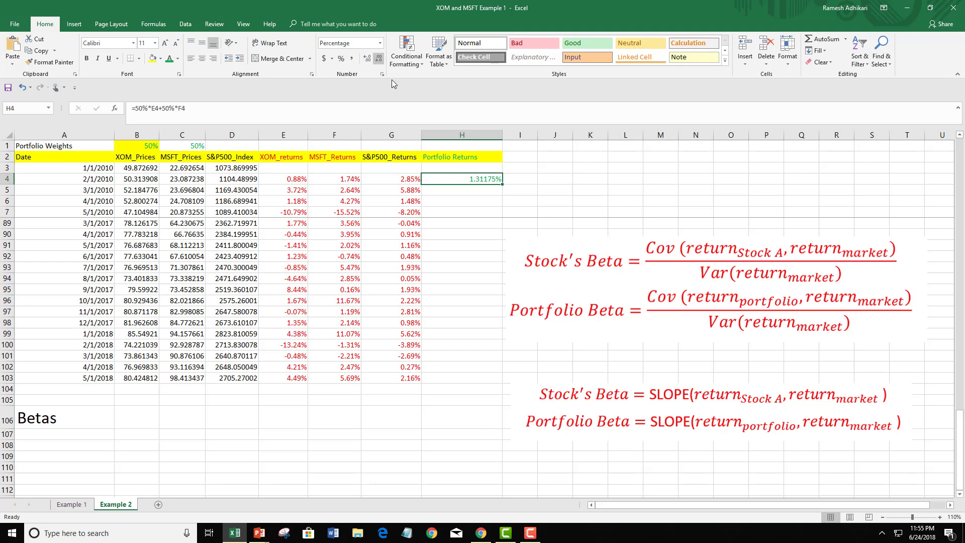
double_click(501, 185)
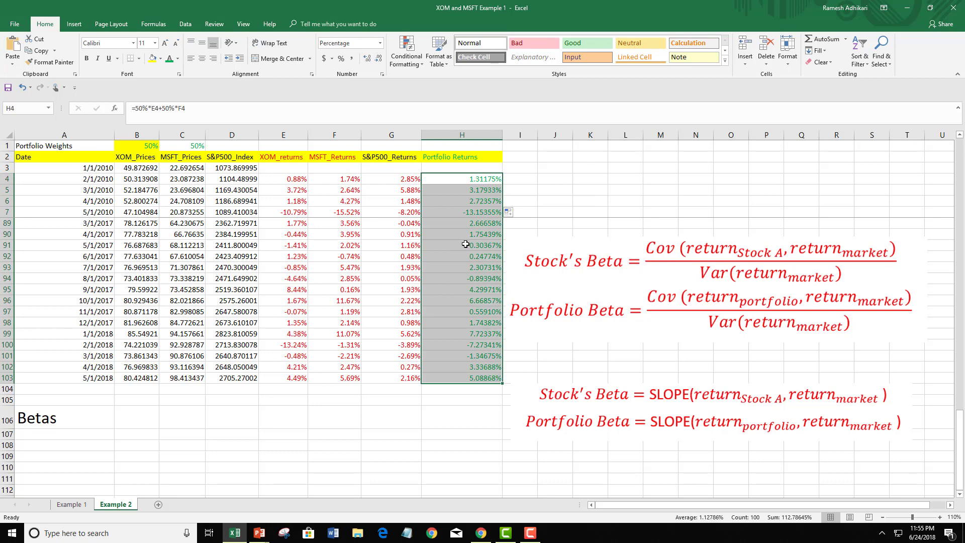
click(481, 379)
Examine the Betas row and the covariance/variance and SLOPE formulas for stock and portfolio beta beside the data
click(70, 421)
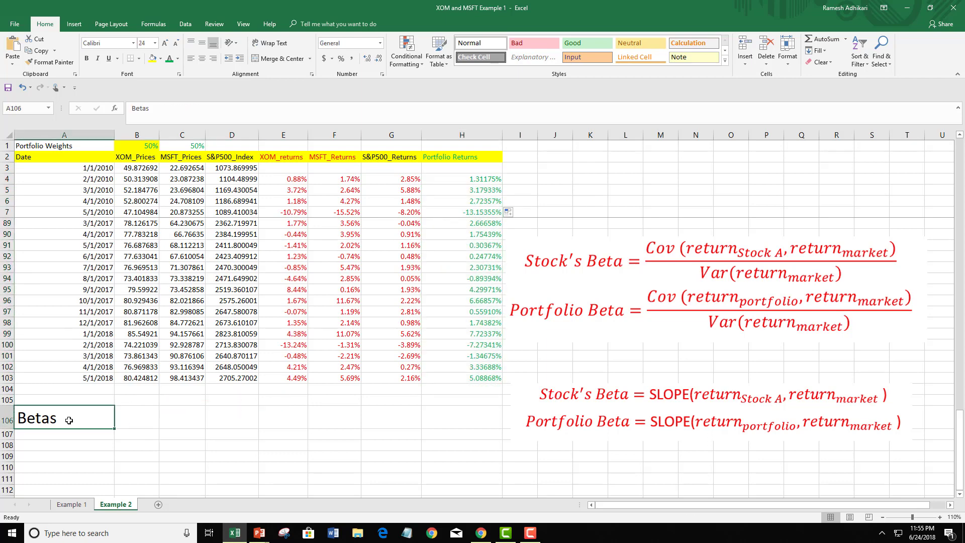
click(130, 414)
click(66, 424)
click(677, 421)
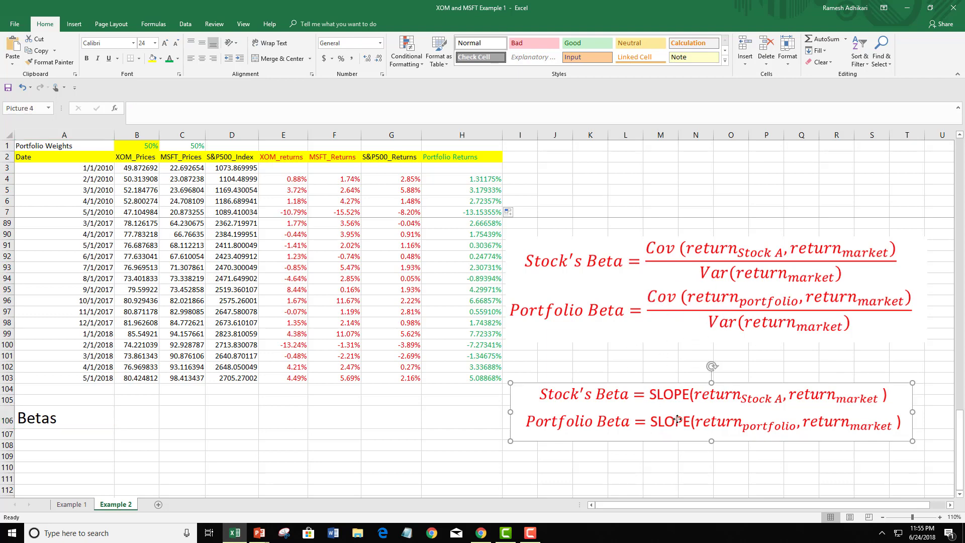
click(678, 362)
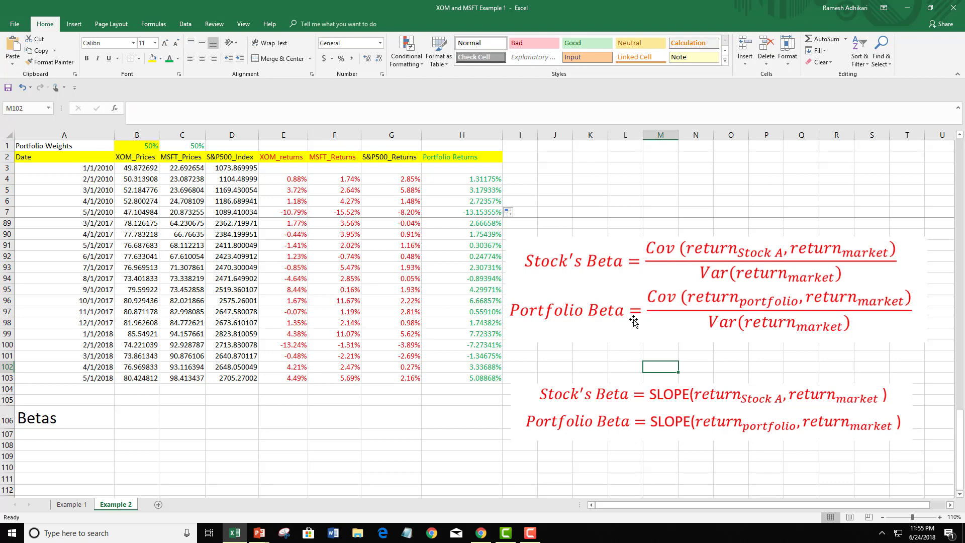
click(646, 266)
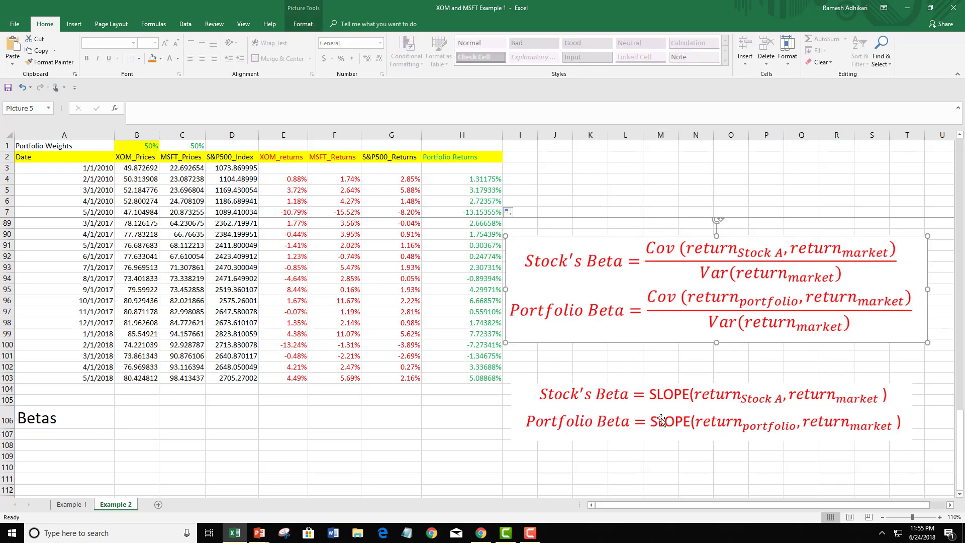
click(694, 396)
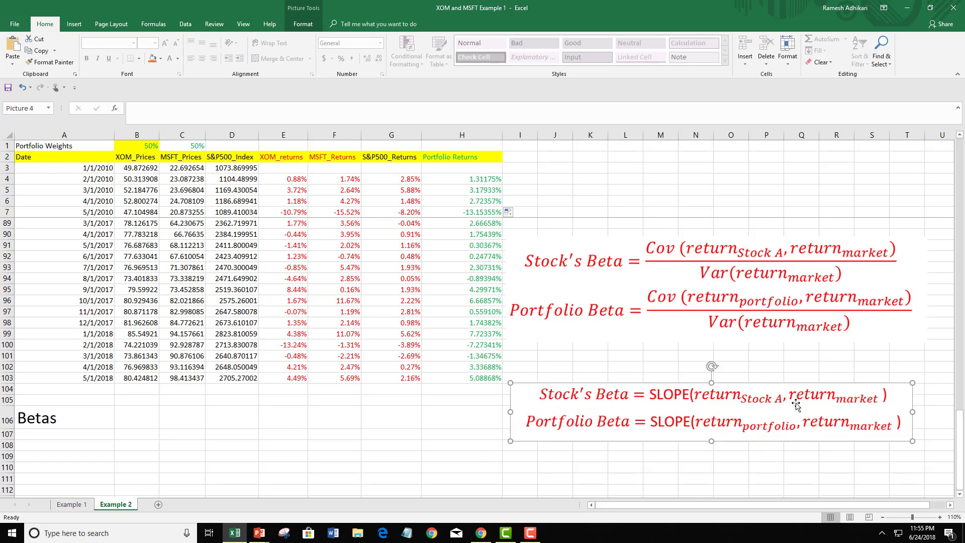
Calculate the XOM beta in E106 of the Betas row with =SLOPE(E4:E103,G4:G103)
click(289, 415)
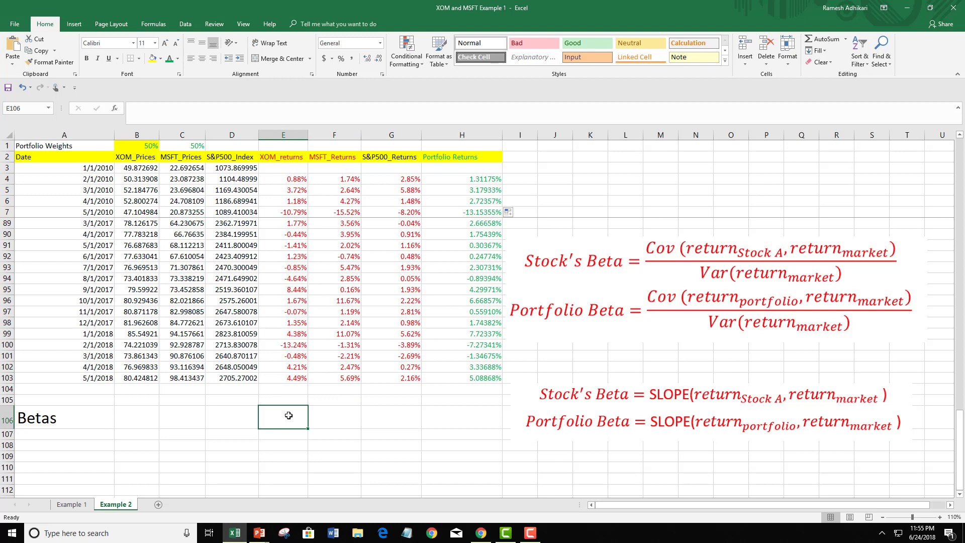
text(=slo)
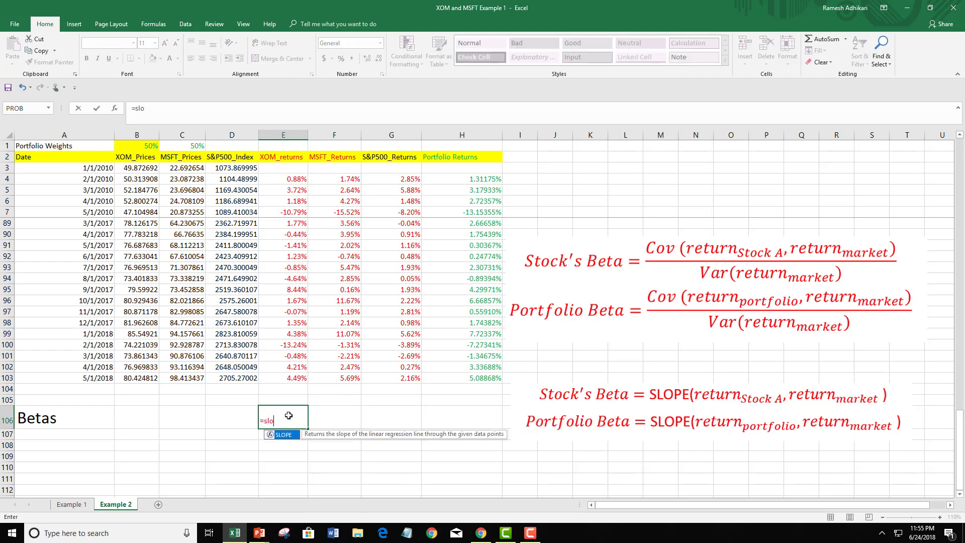
double_click(283, 435)
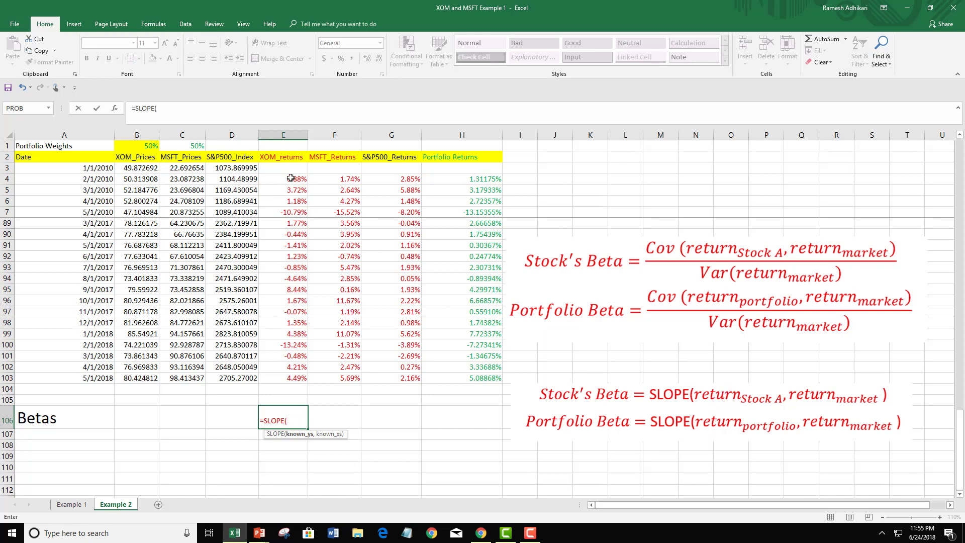
drag(291, 177, 298, 420)
text(,)
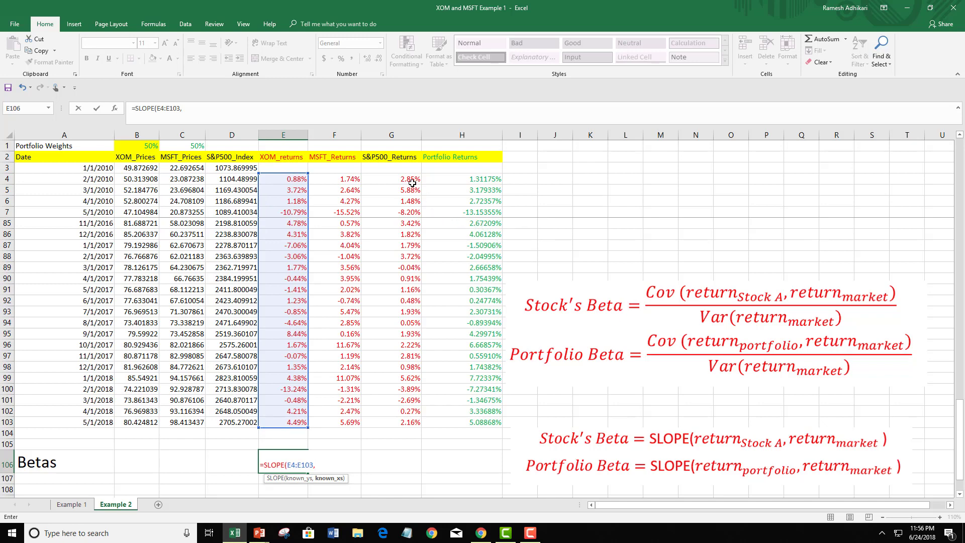
drag(409, 178, 408, 466)
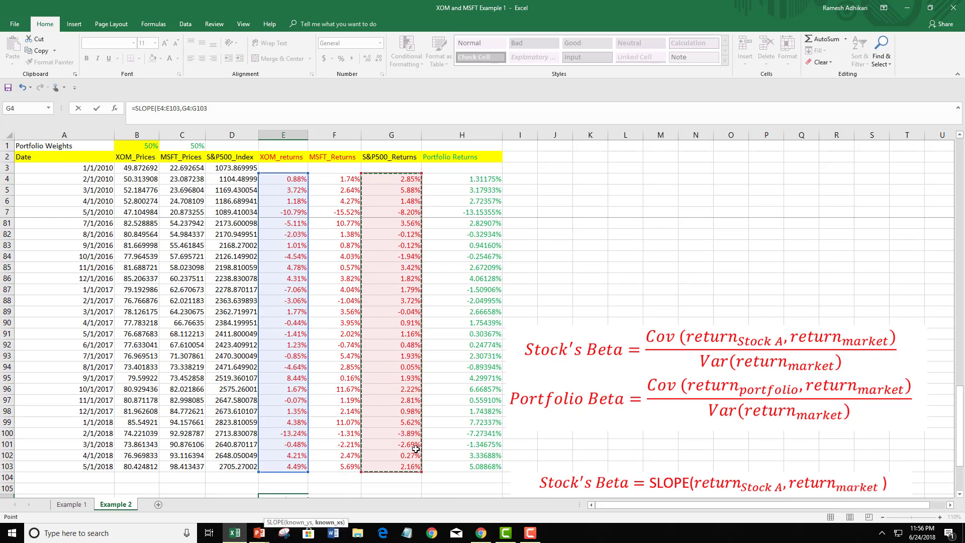
text())
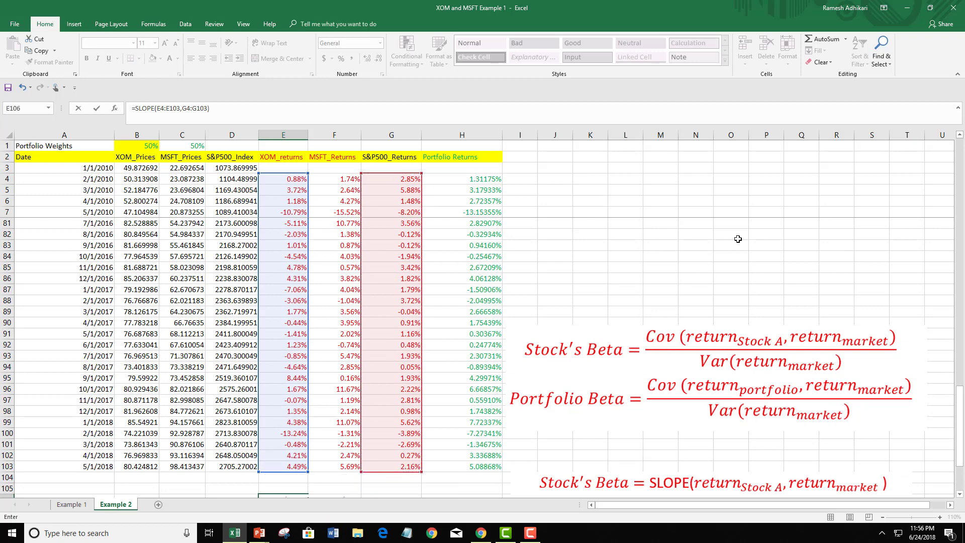
scroll(790, 266, down, 3)
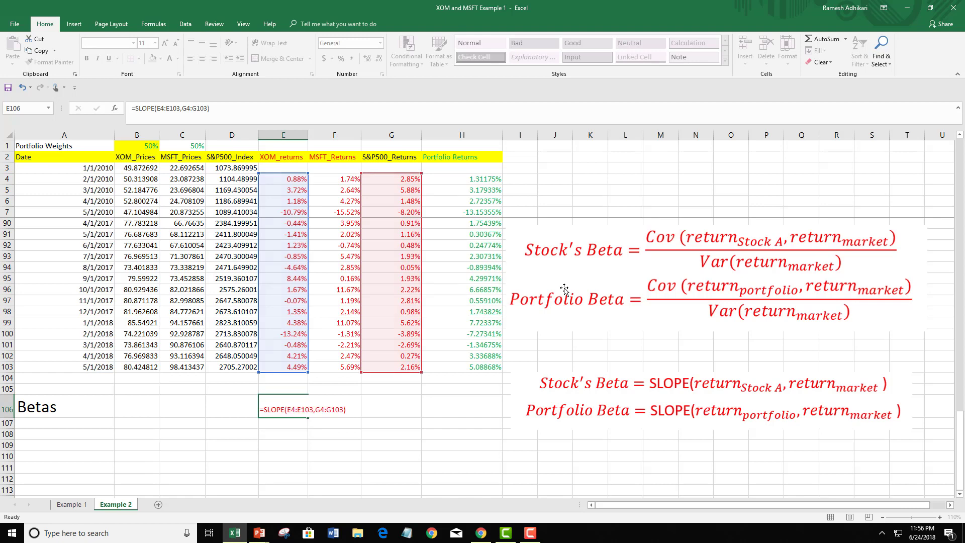
key(Return)
click(296, 410)
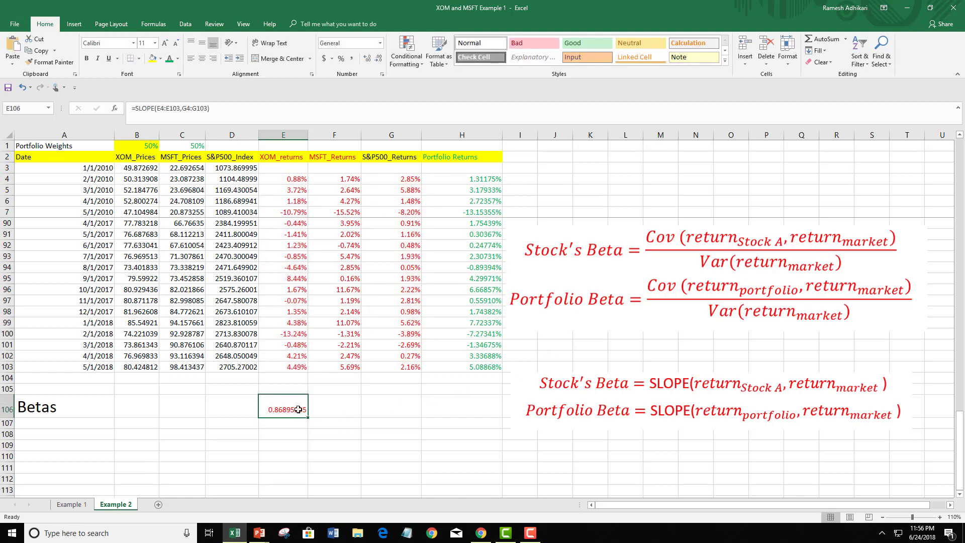
Calculate the MSFT beta in F106 of the Betas row with =SLOPE(F4:F103,G4:G103)
click(335, 407)
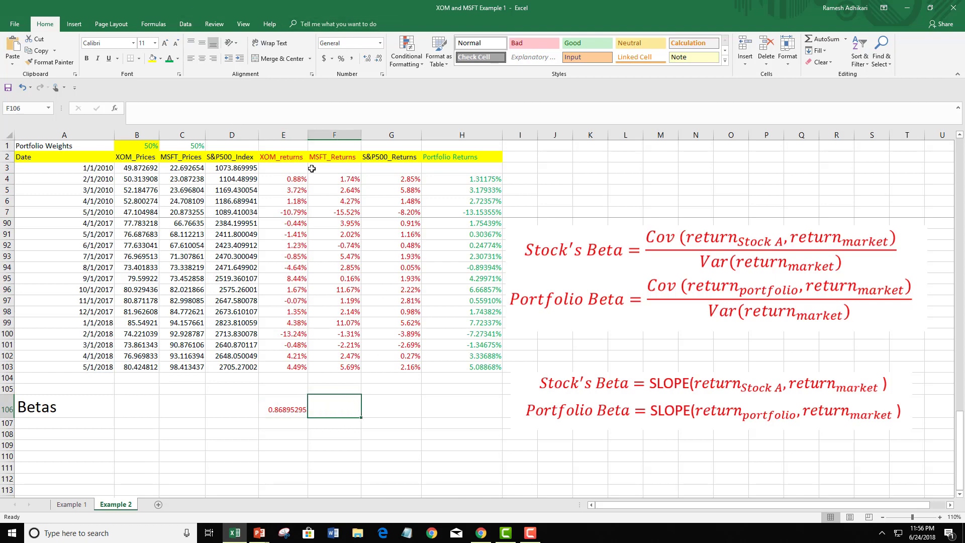
text(=)
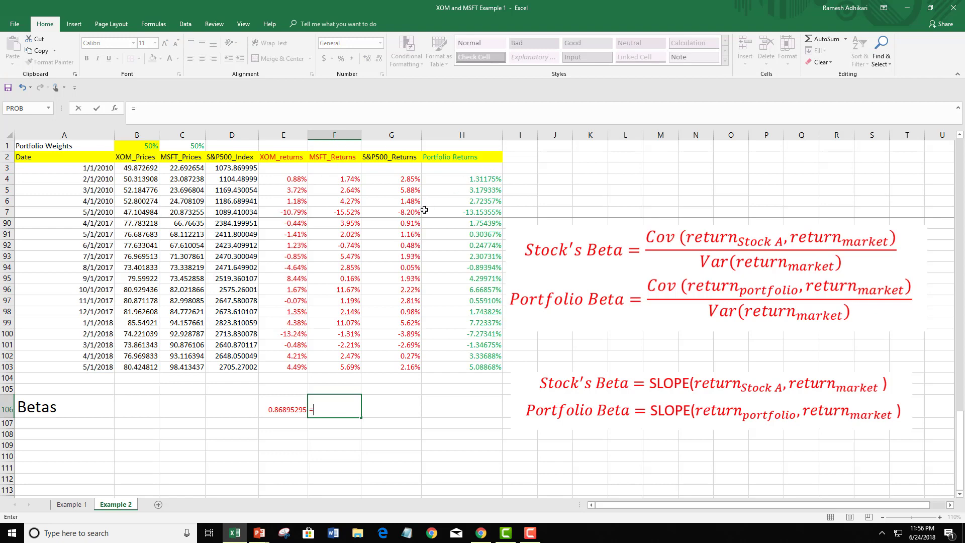
text(sl)
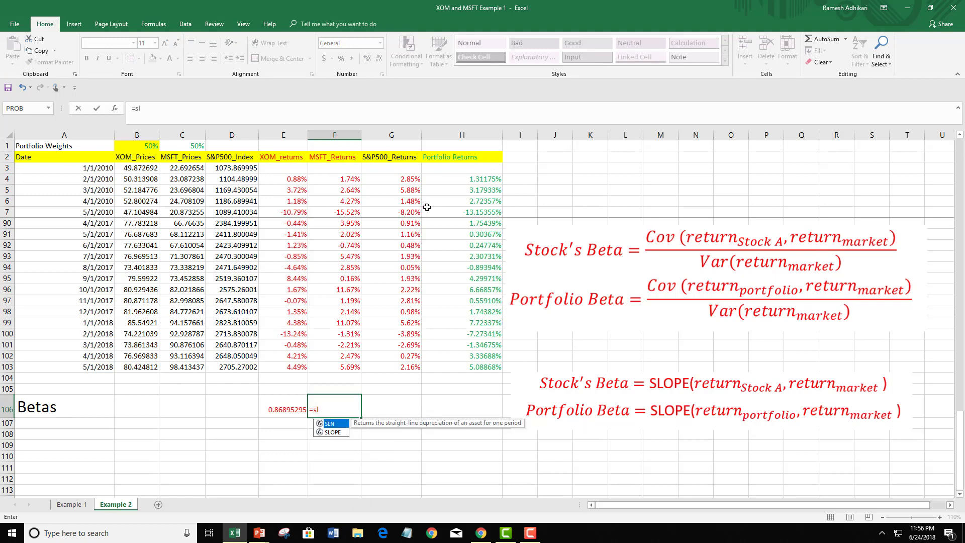
double_click(339, 432)
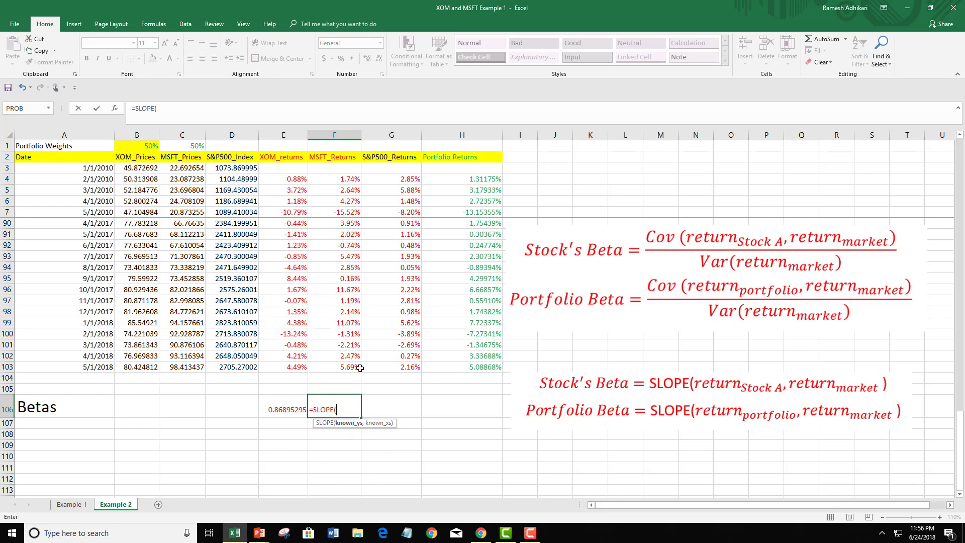
click(347, 179)
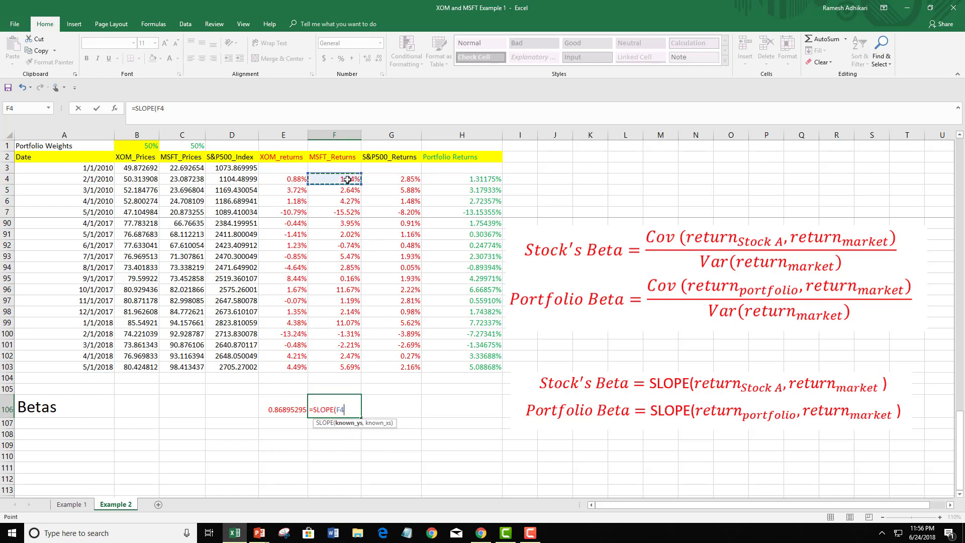
drag(347, 180, 356, 442)
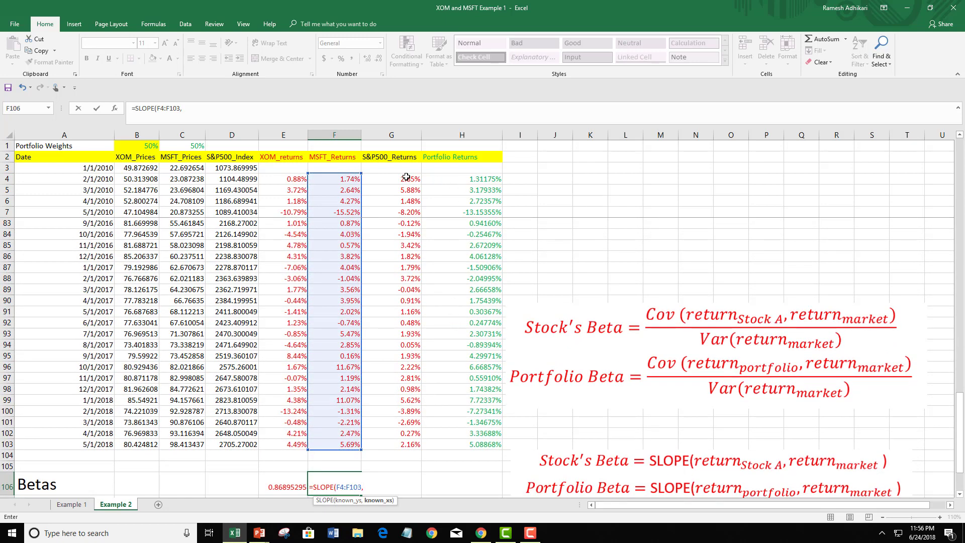
drag(406, 177, 418, 443)
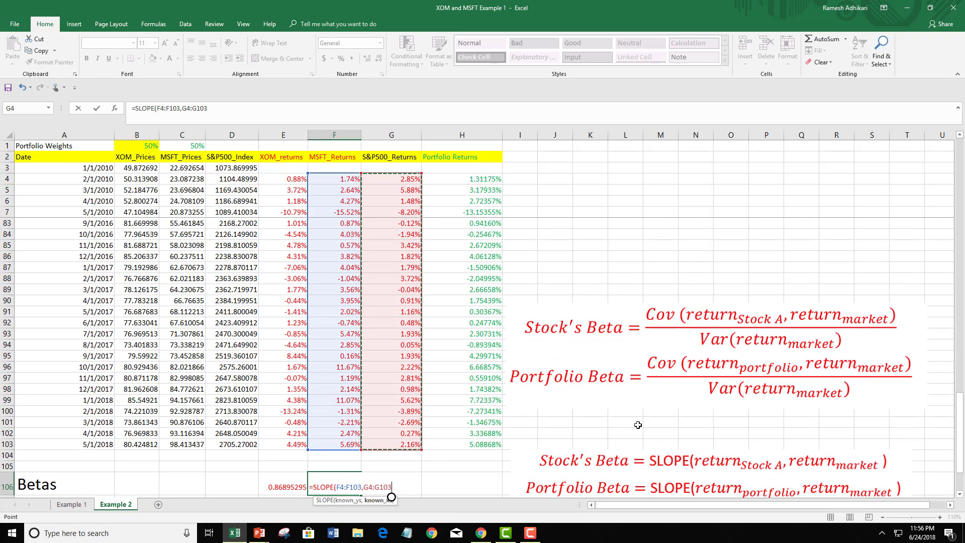
scroll(637, 424, down, 2)
text())
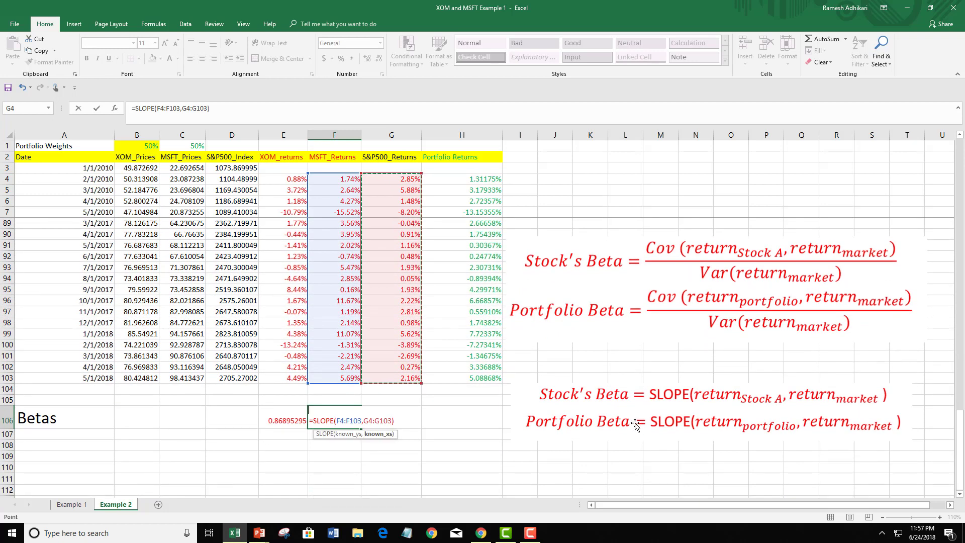
key(Return)
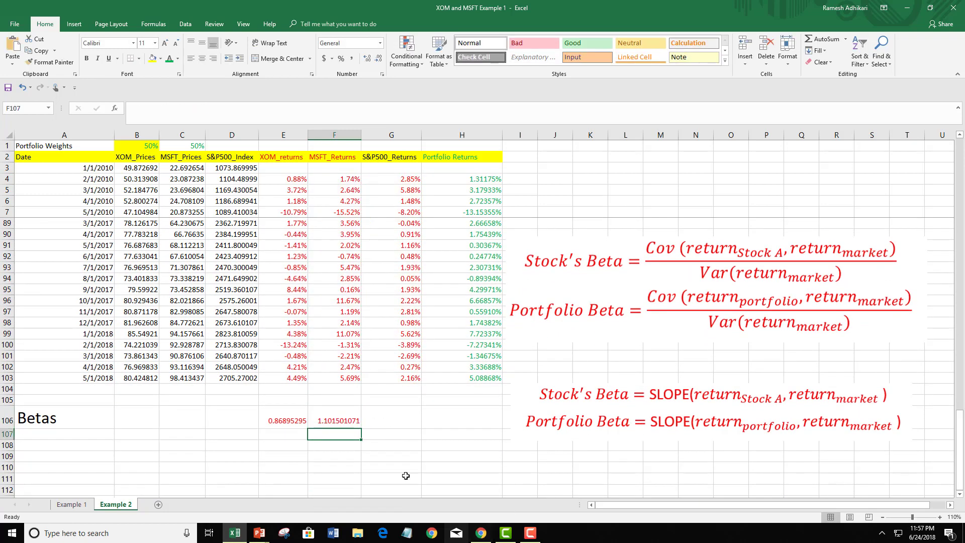
click(344, 421)
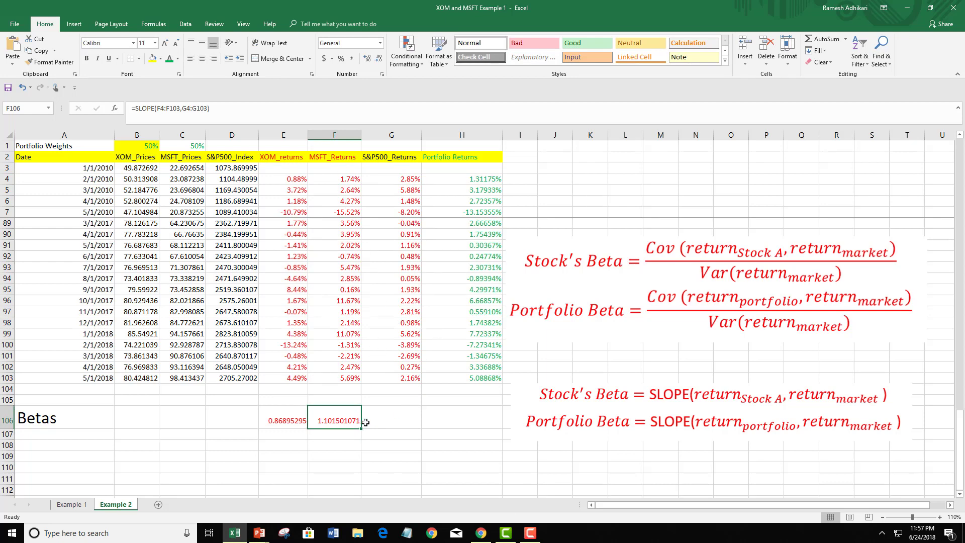
Calculate the portfolio beta in H106 with =SLOPE(H4:H103,G4:G103)
click(446, 417)
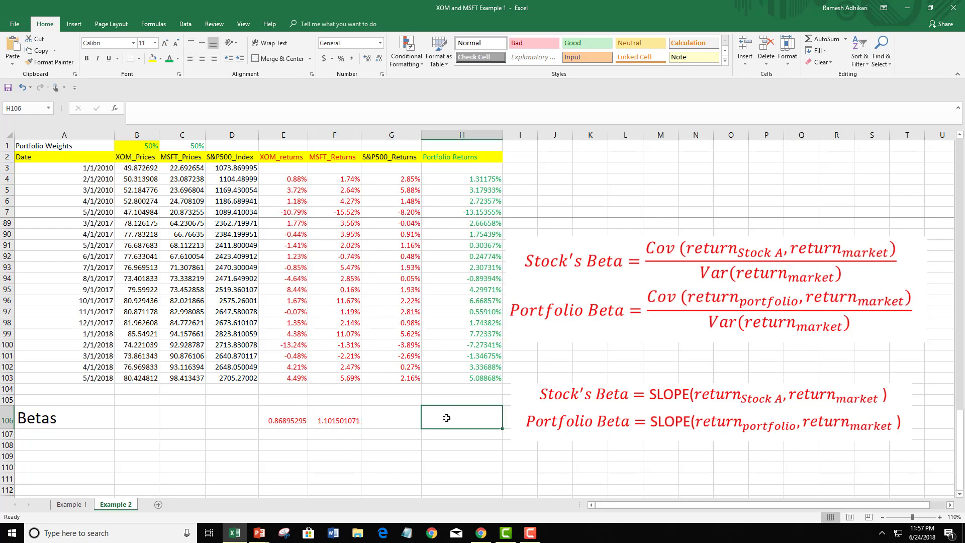
text(=)
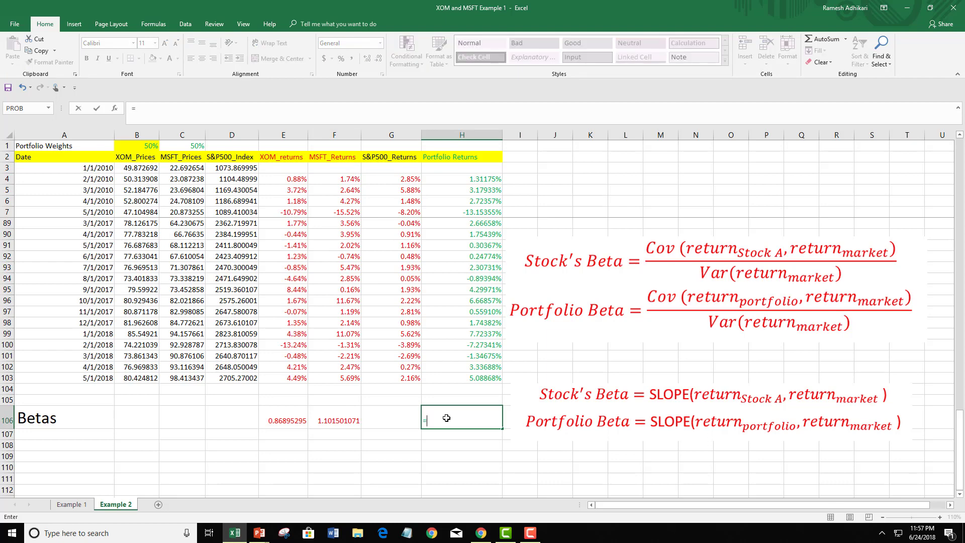
text(sl)
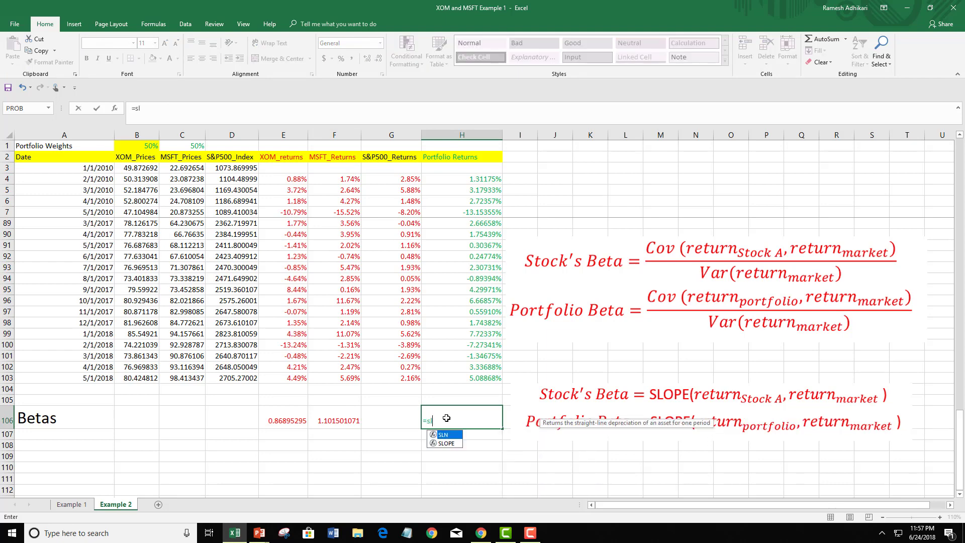
double_click(446, 443)
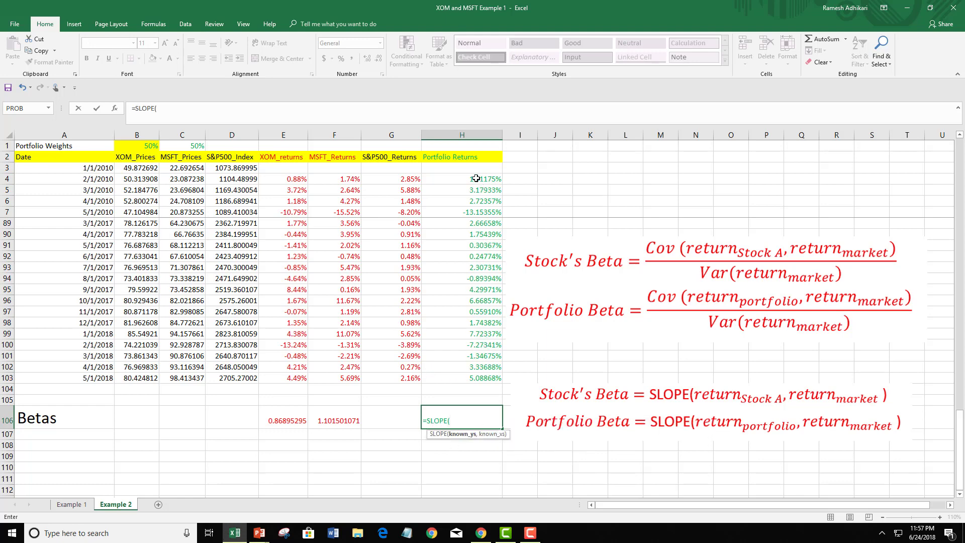
drag(475, 178, 493, 464)
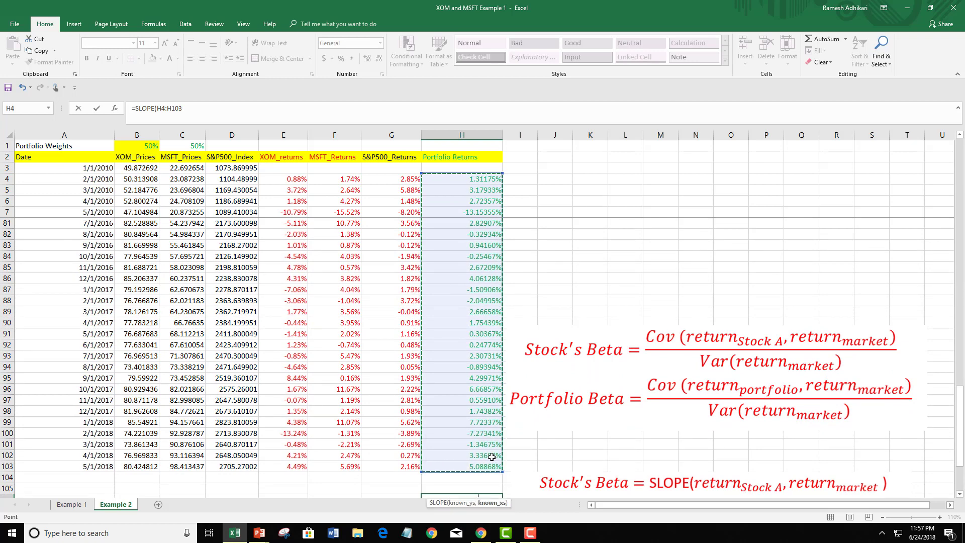
text(,)
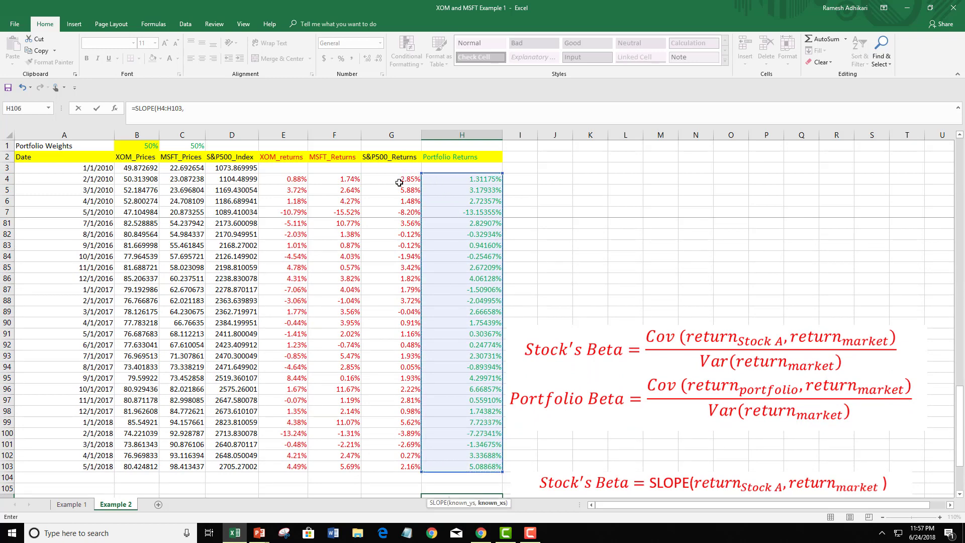
drag(399, 180, 401, 418)
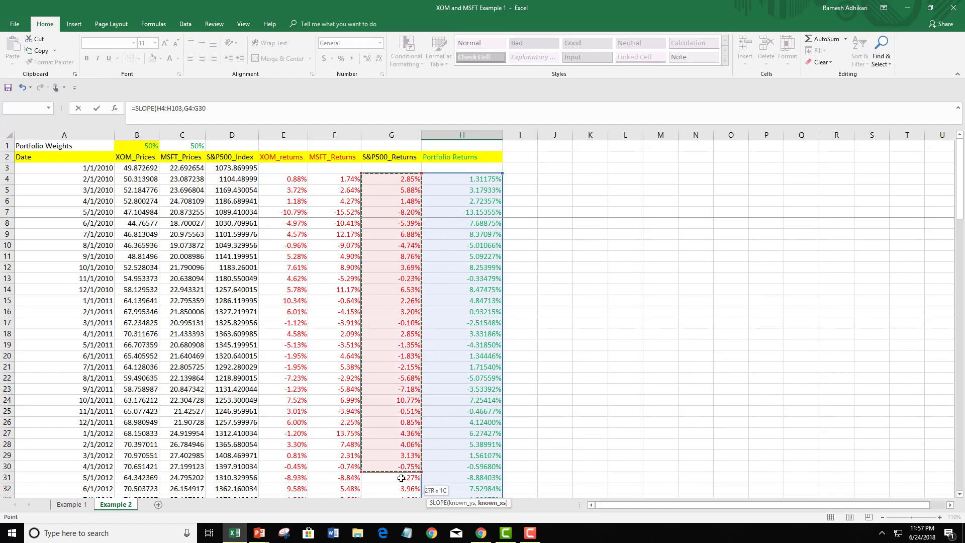
drag(401, 478, 412, 444)
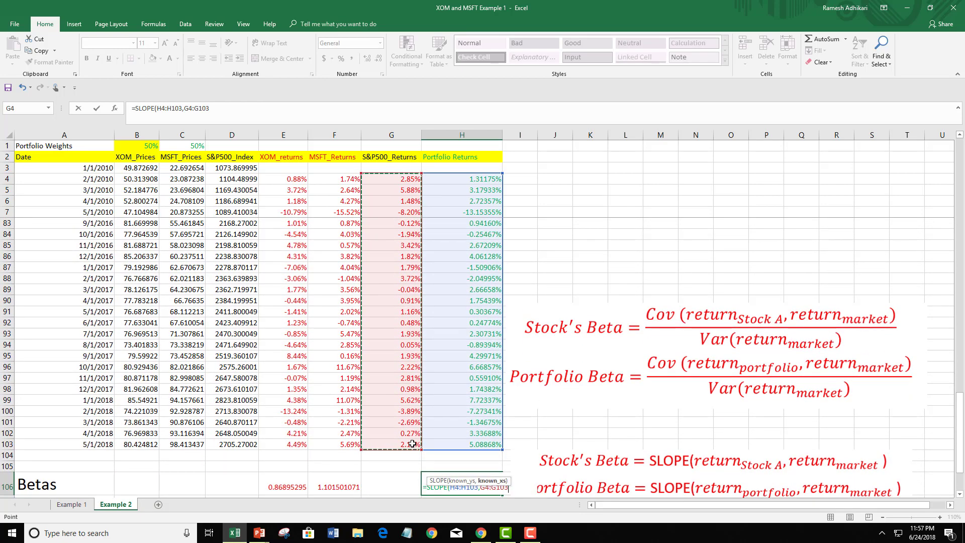
text())
key(Return)
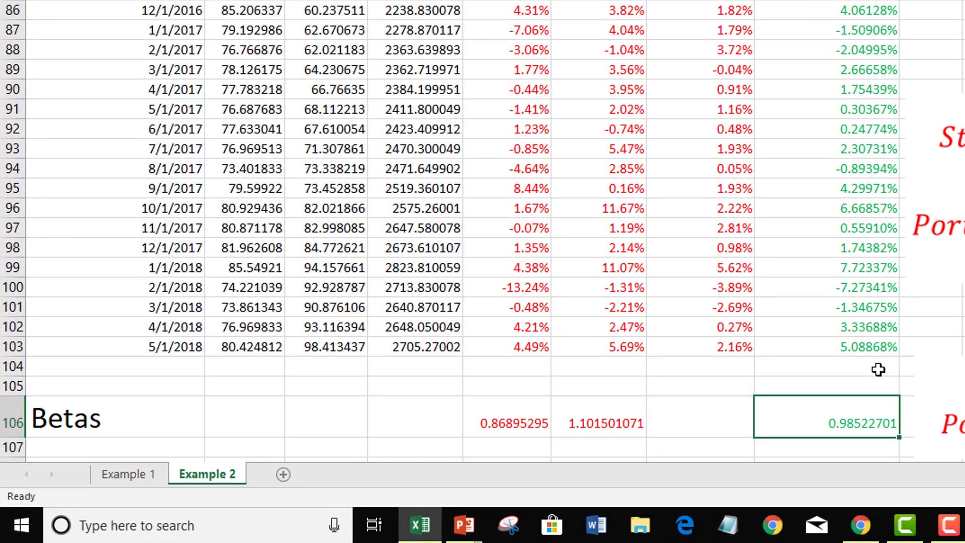
Examine the XOM and MSFT betas in E106 and F106 and compare them with the portfolio beta
click(522, 422)
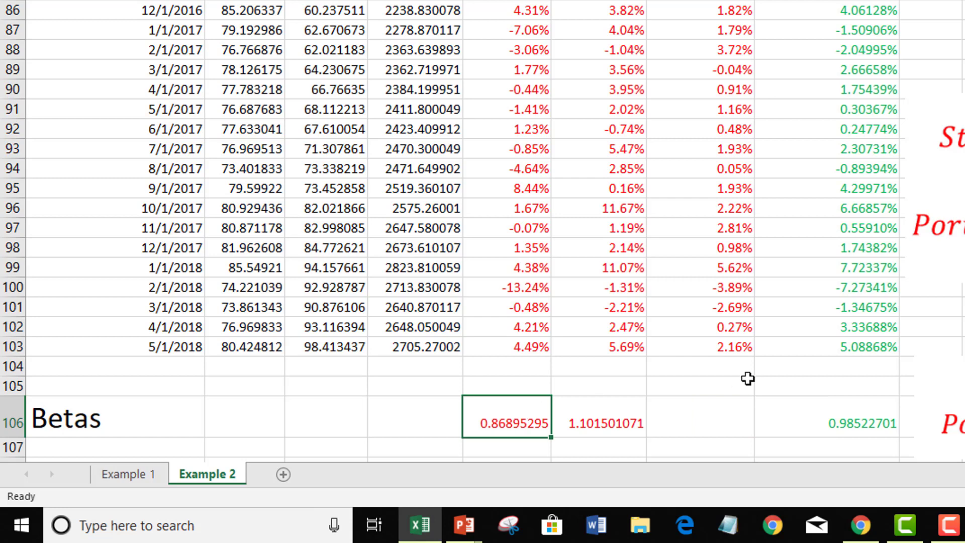
click(609, 423)
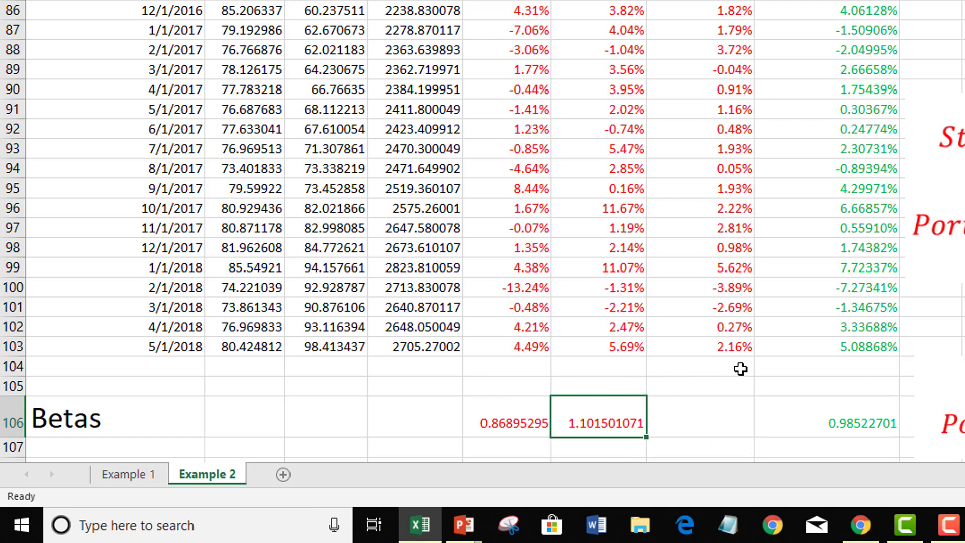
scroll(741, 363, down, 3)
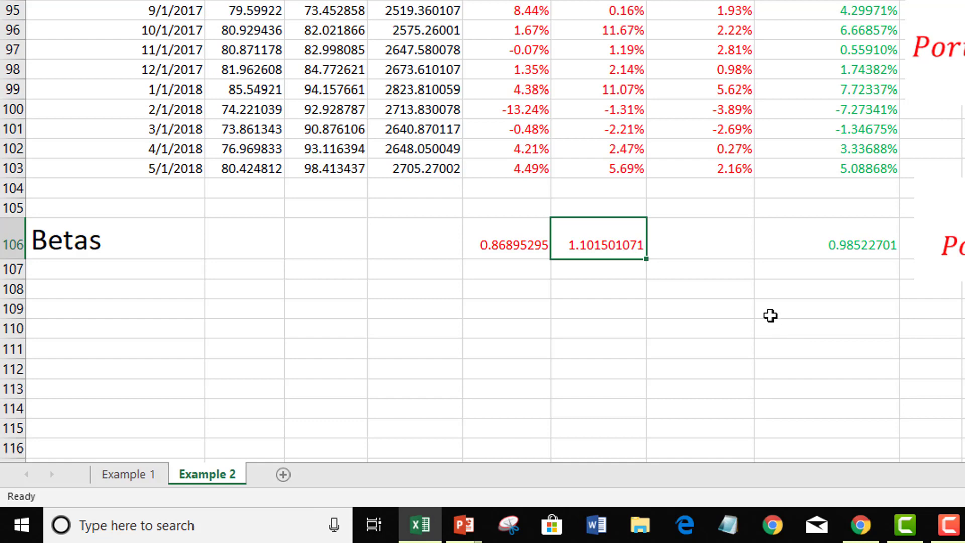
click(512, 244)
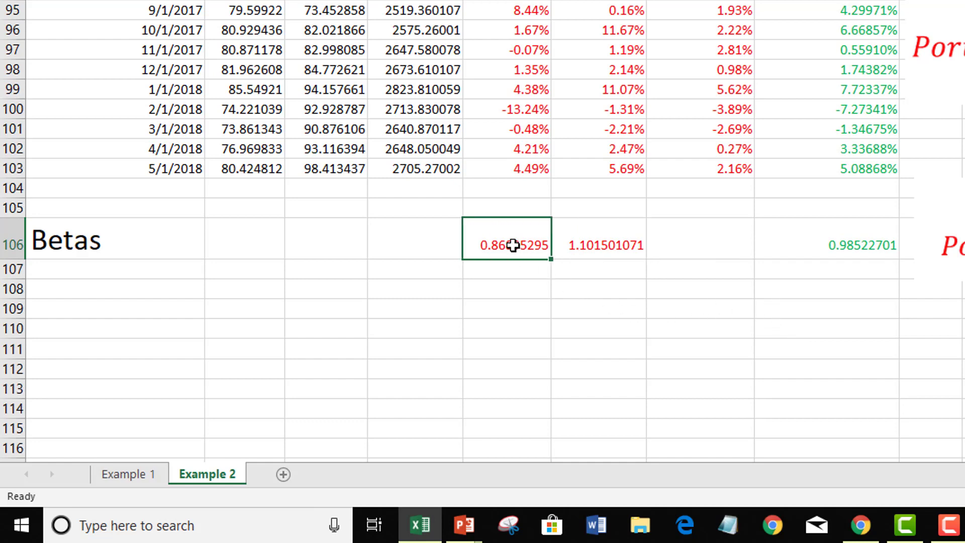
click(608, 245)
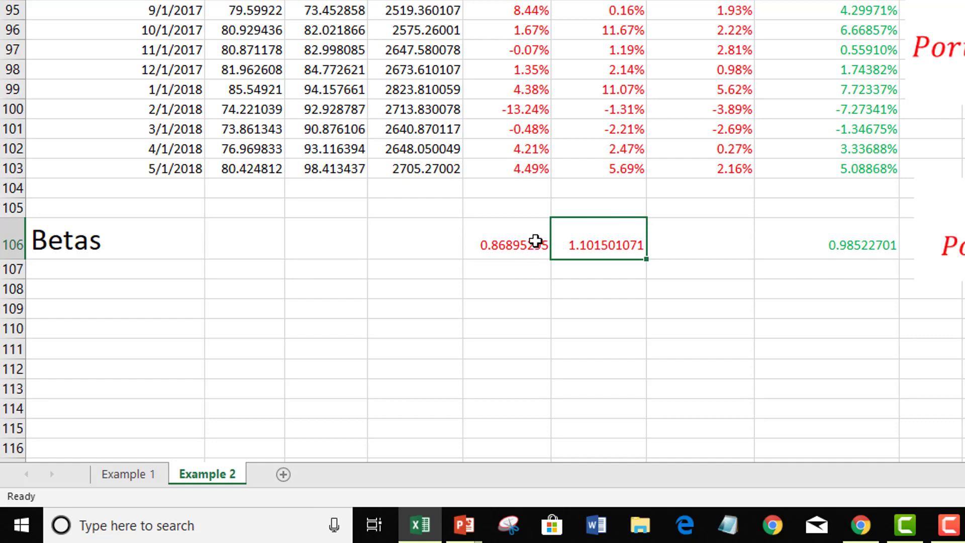
click(522, 246)
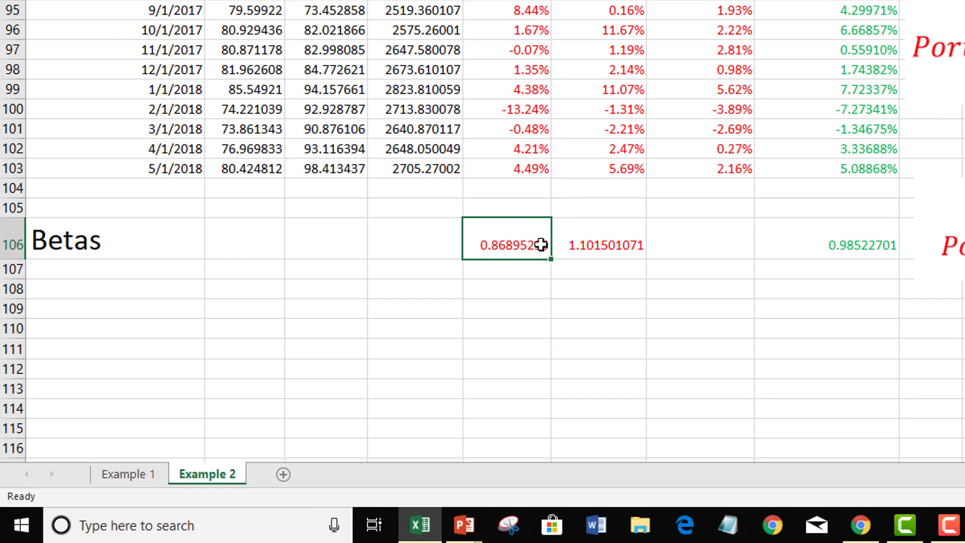
click(592, 243)
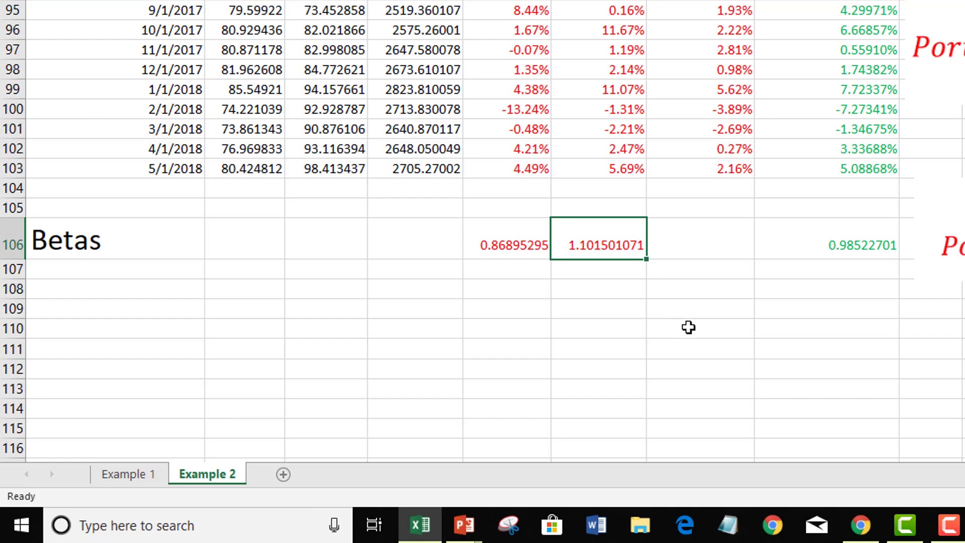
click(703, 315)
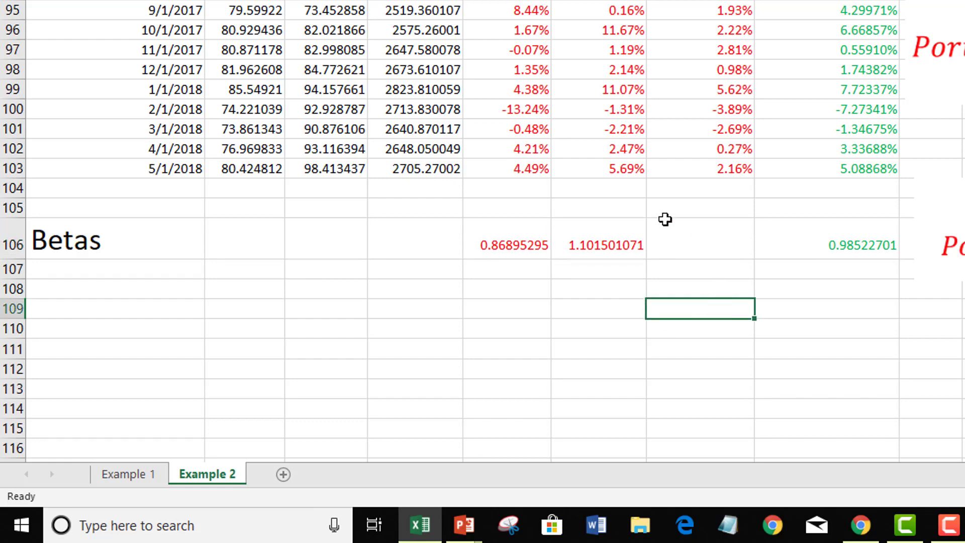
click(613, 251)
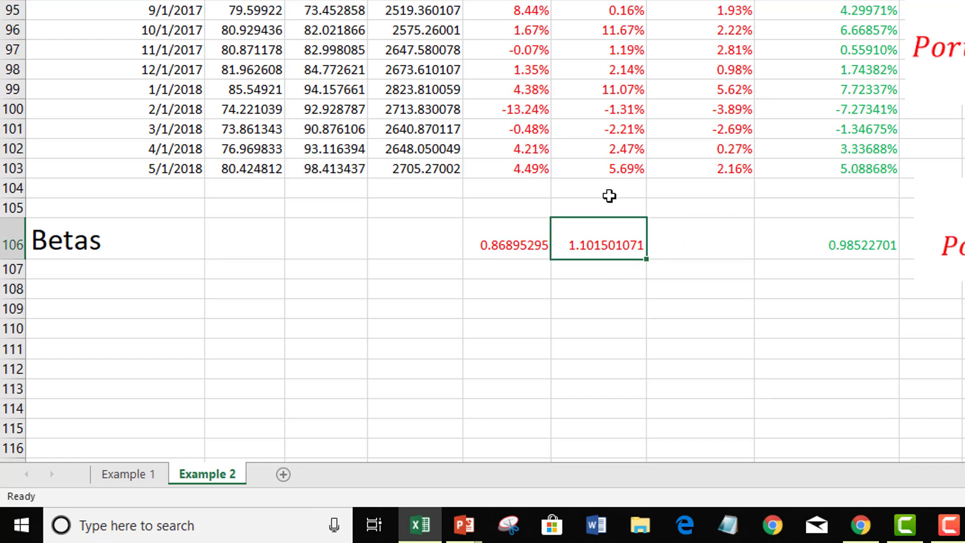
click(693, 309)
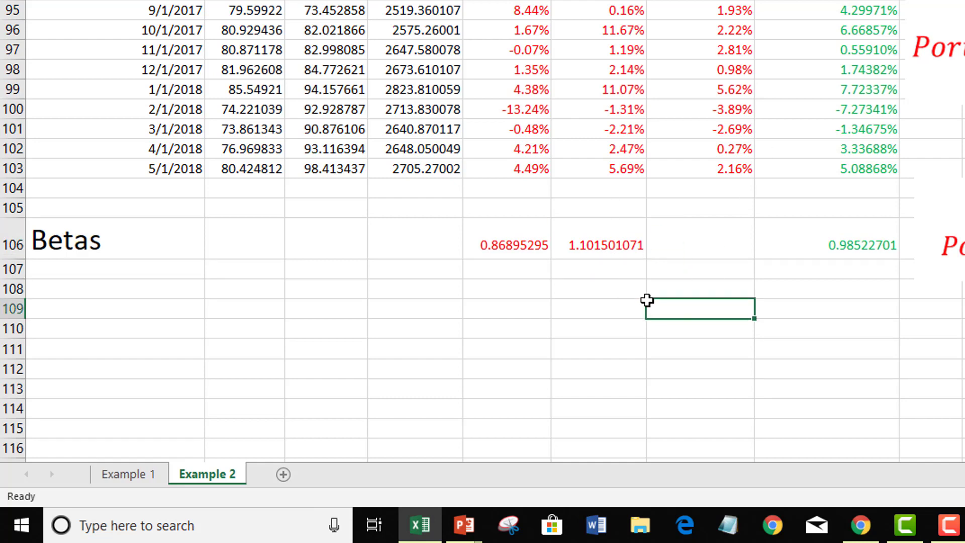
click(528, 251)
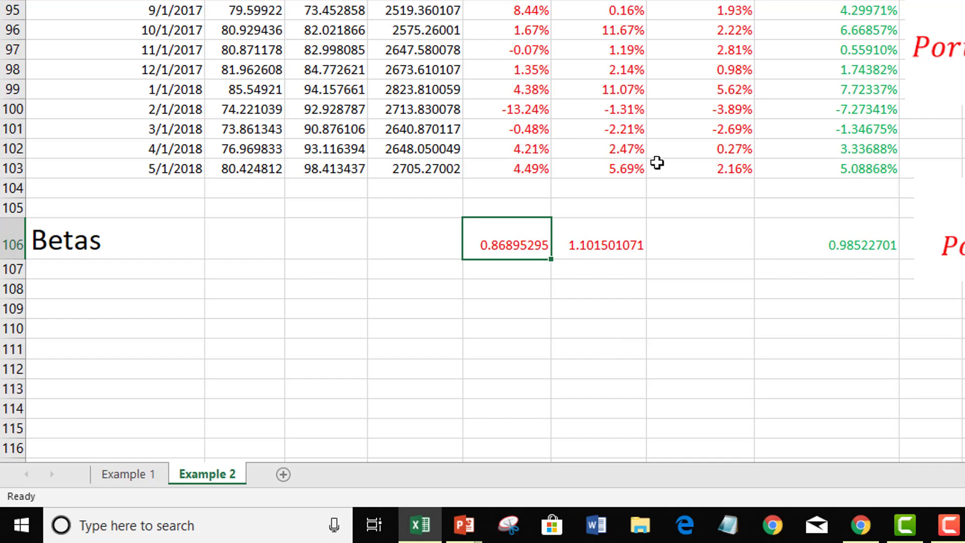
click(613, 240)
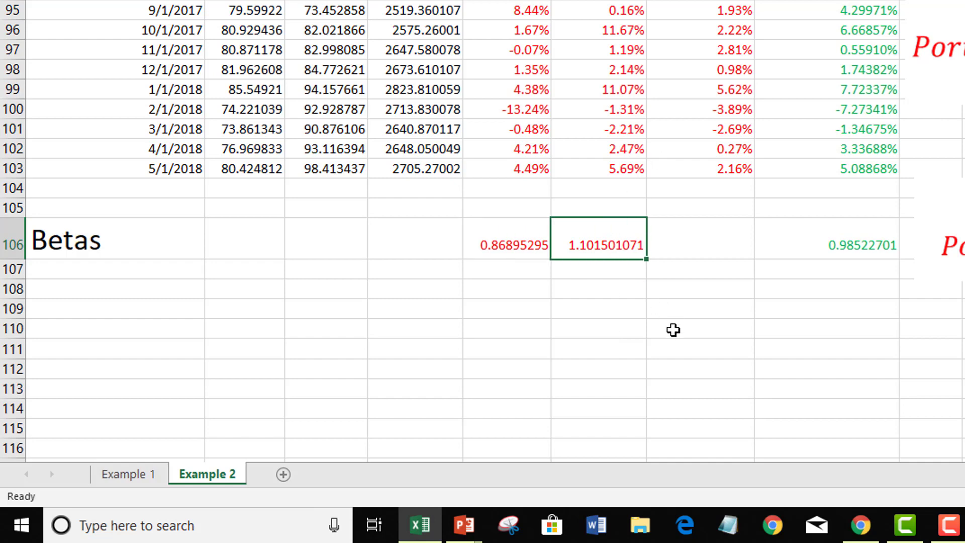
click(694, 315)
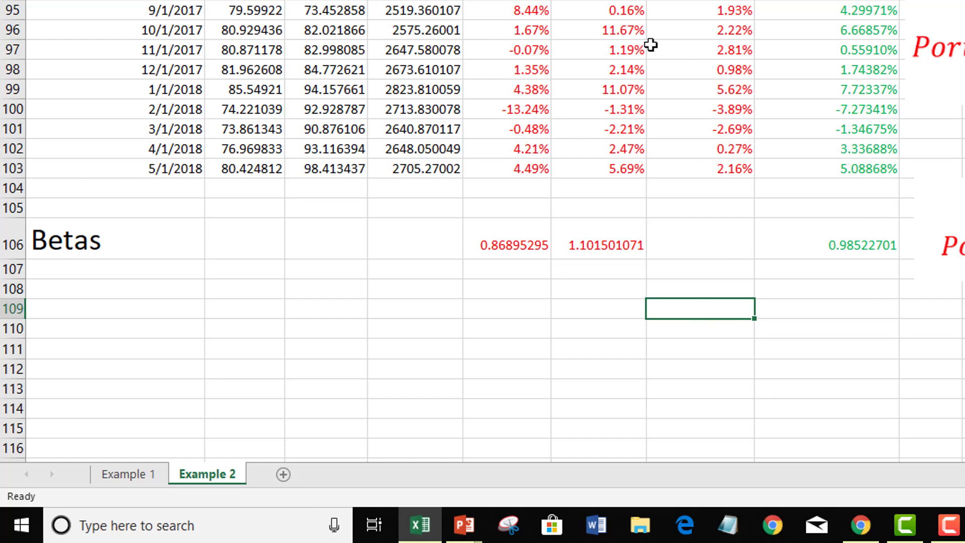
click(521, 240)
click(601, 246)
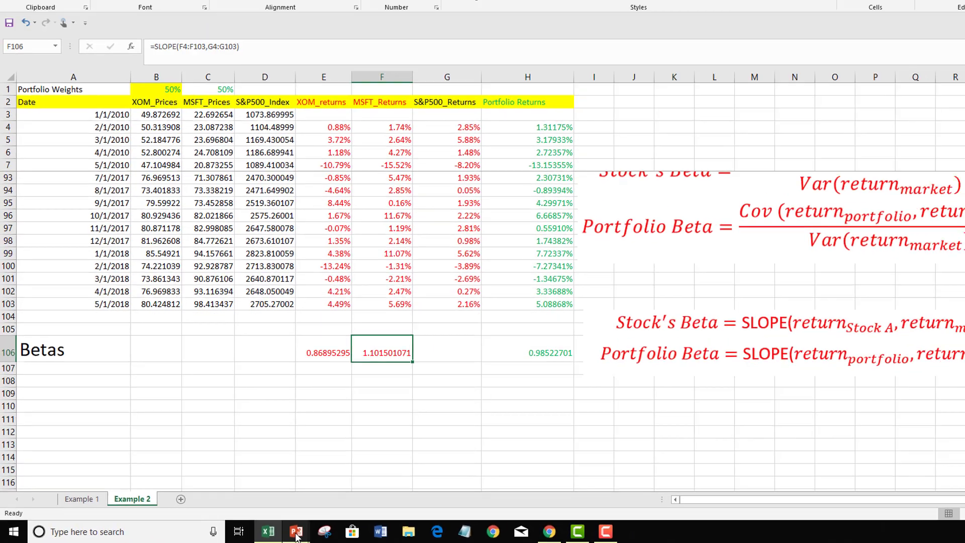
Switch to the NFLX presentation in PowerPoint to read the question about the relationship between the stocks' betas and portfolio beta
mouse_move(464, 531)
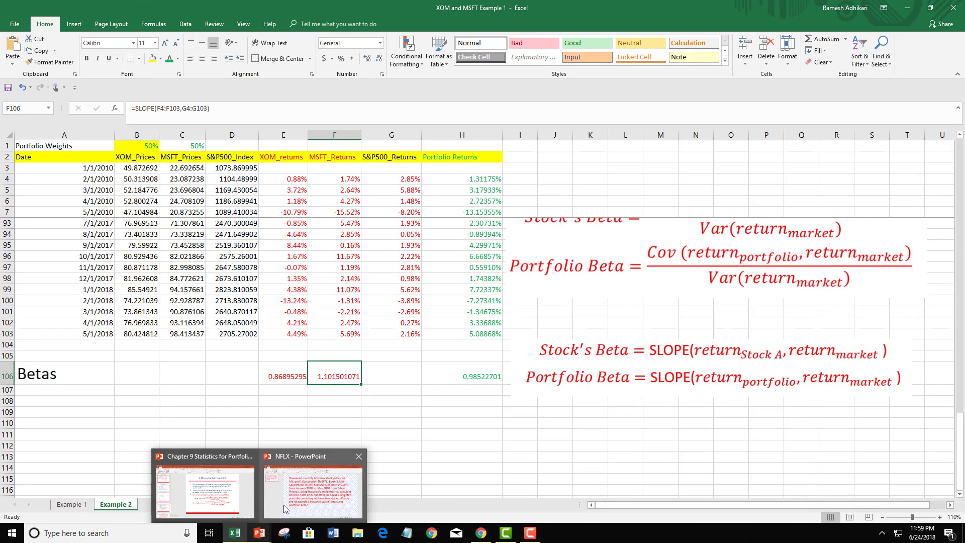
click(312, 489)
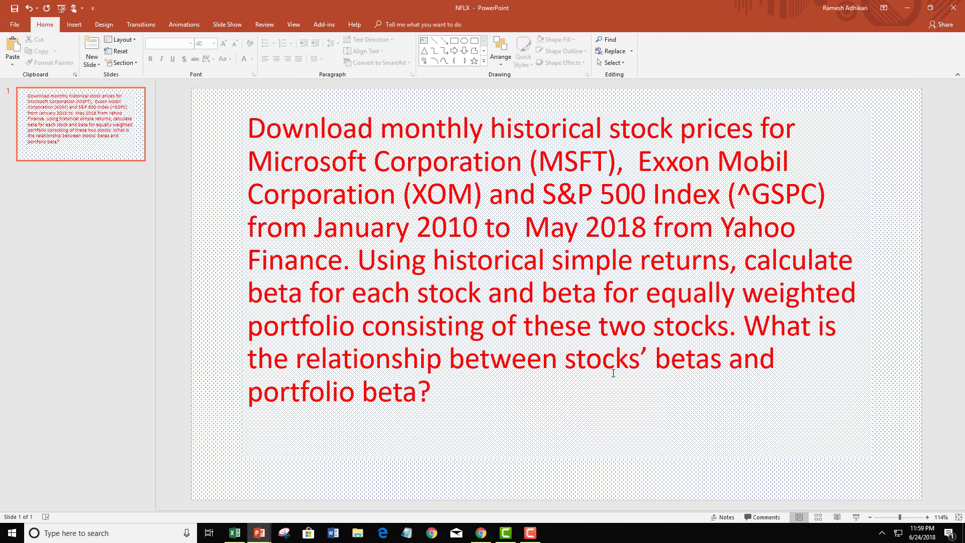
Switch back to the Excel workbook and examine the portfolio beta in H106 alongside the stock betas in E106 and F106
click(234, 532)
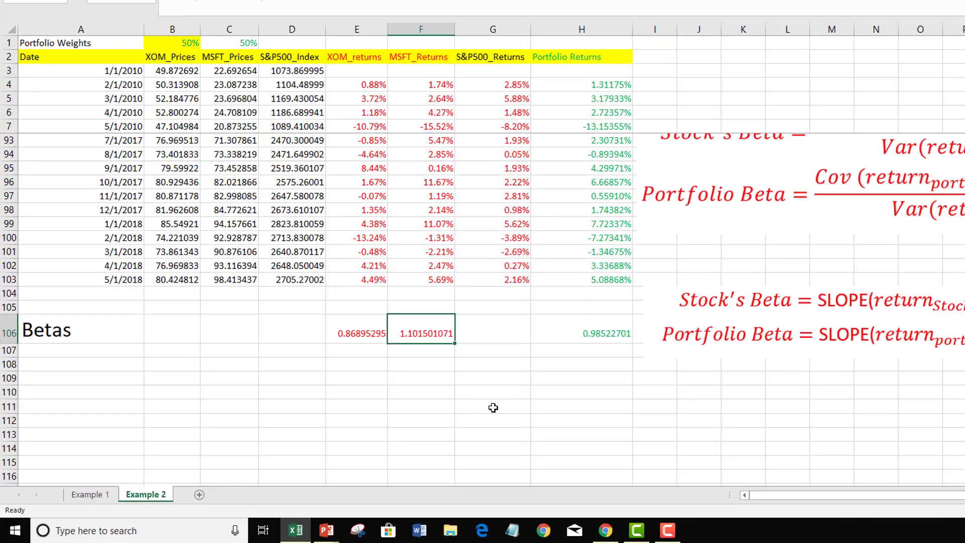
click(492, 378)
click(582, 336)
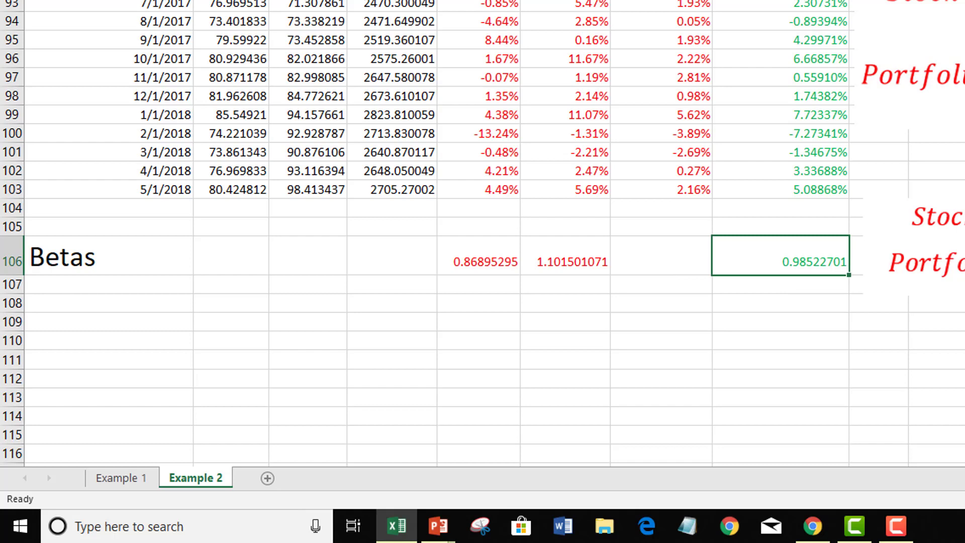
click(480, 266)
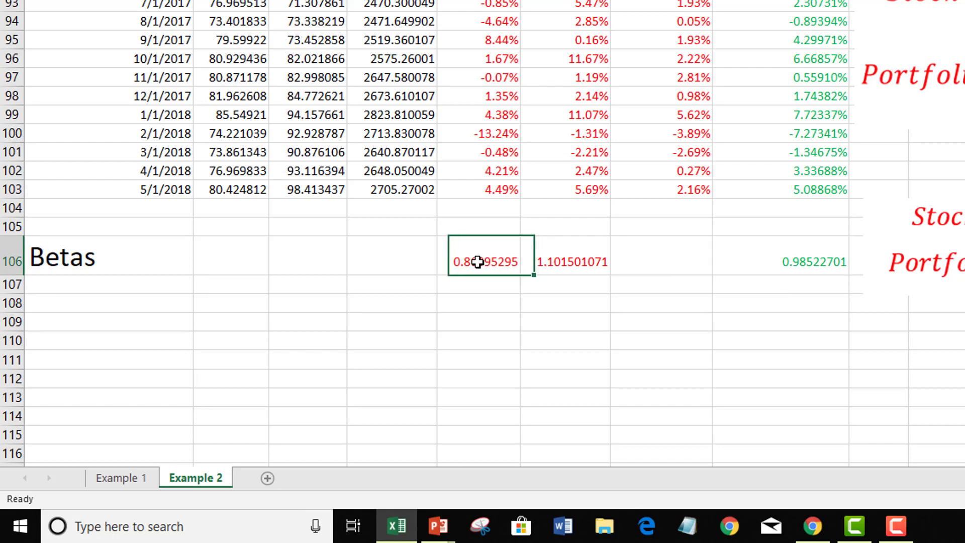
click(533, 261)
click(542, 321)
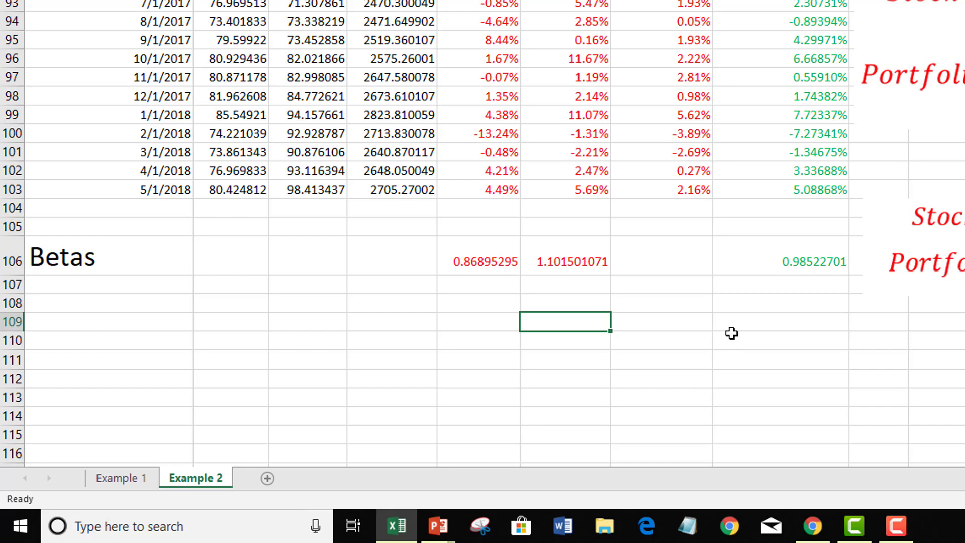
text(=50%)
click(501, 262)
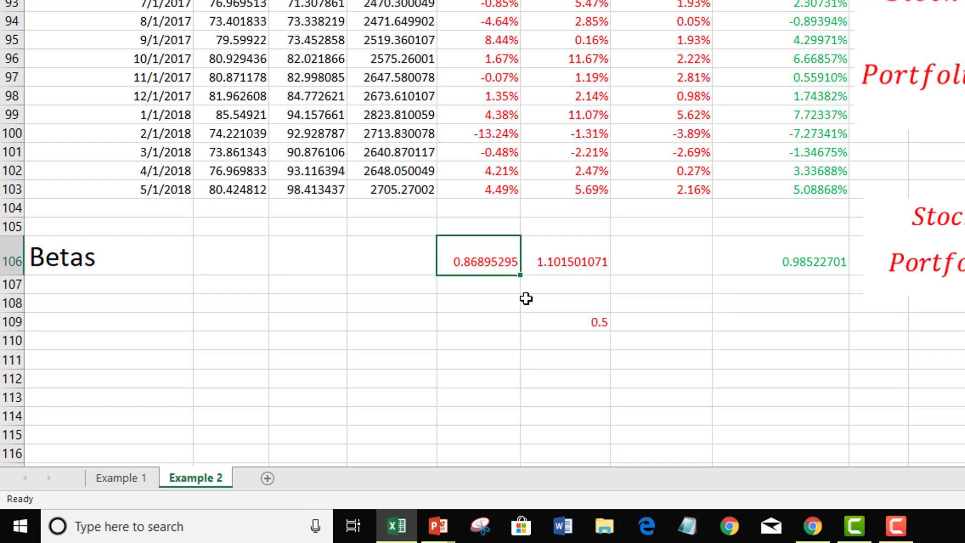
Calculate the equally weighted average of the XOM and MSFT betas in F109 with =50%*E106+50%*F106
click(586, 322)
text(=)
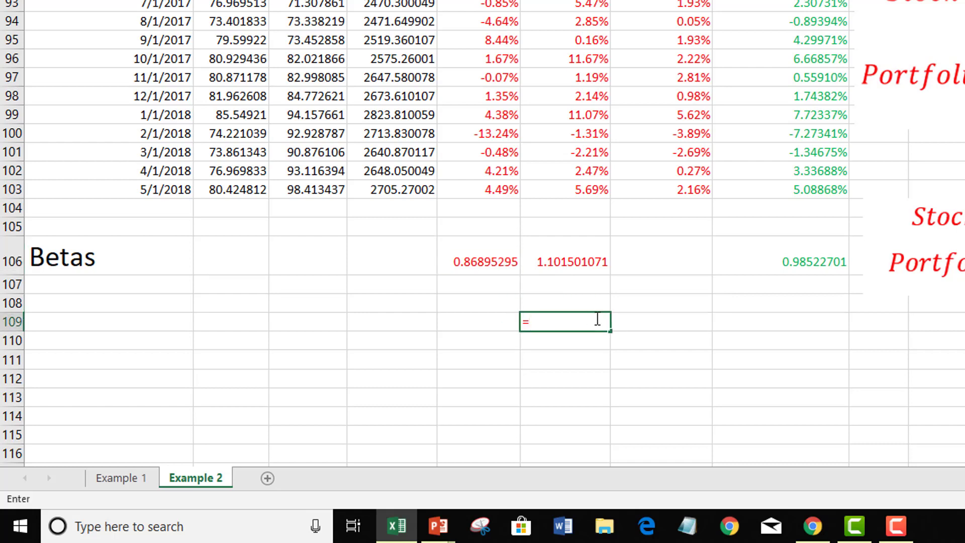
text(50%*)
click(492, 260)
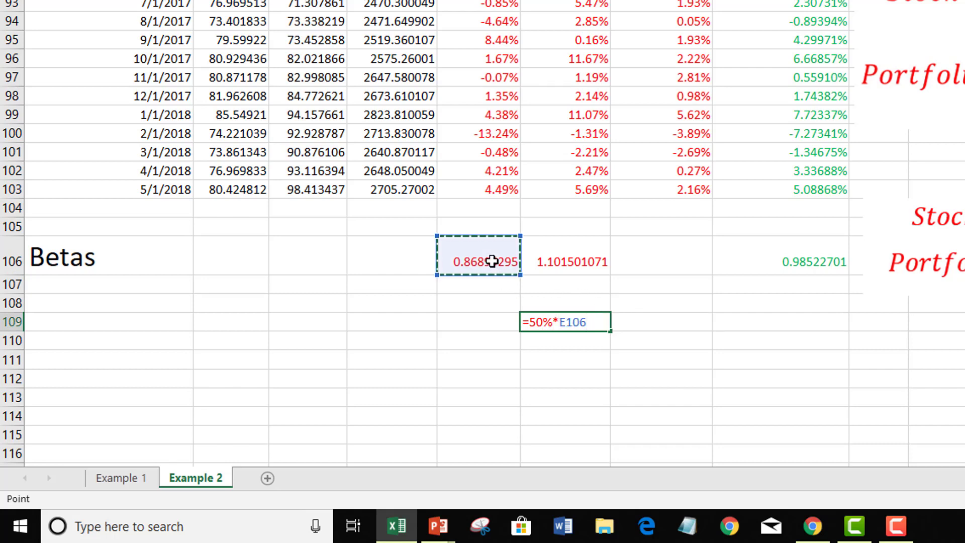
text(+)
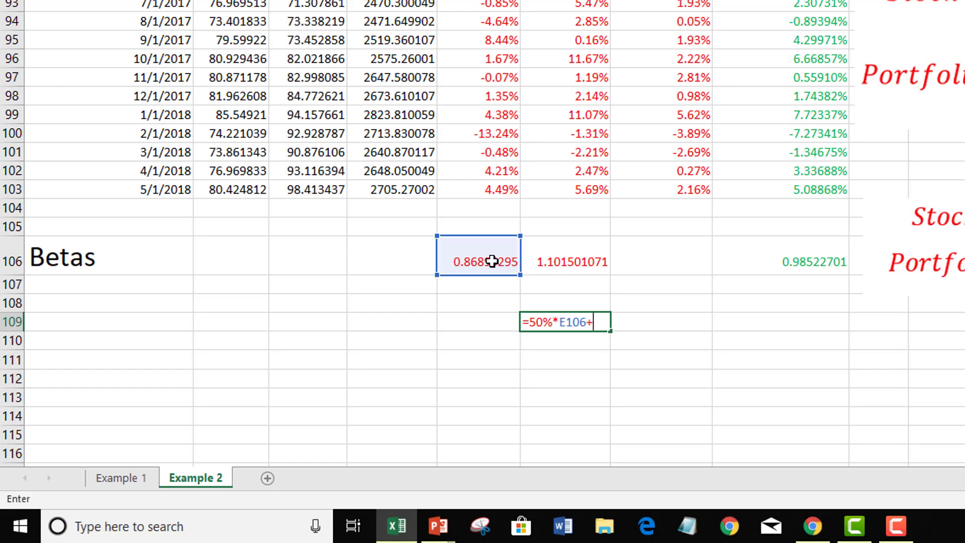
text(50%*)
click(548, 259)
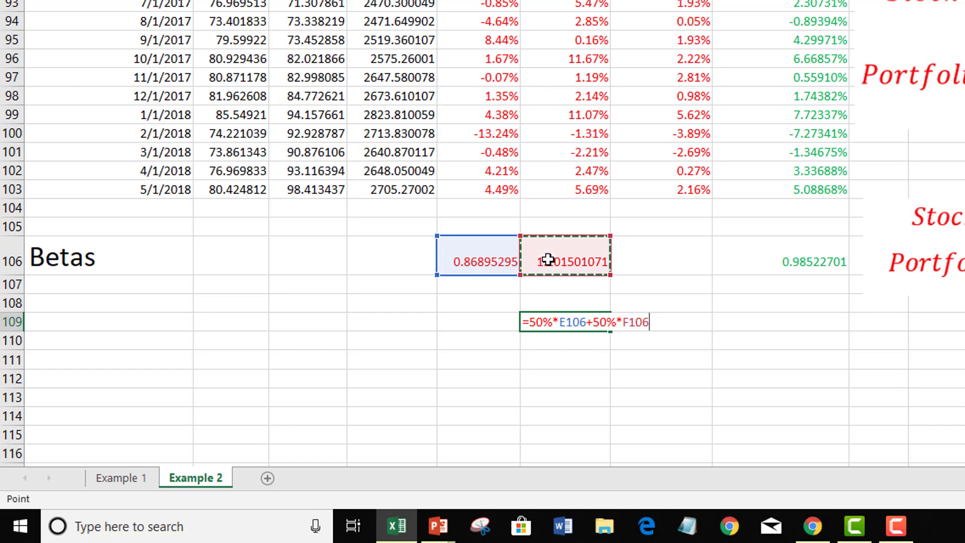
key(Return)
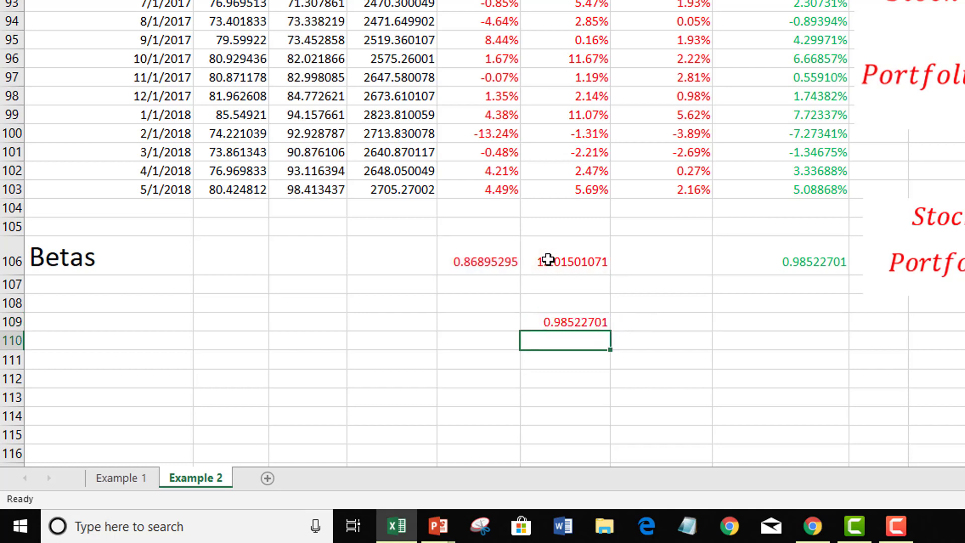
Check the weighted average beta against the portfolio beta by subtracting H106 from F109 in cell G110
click(561, 321)
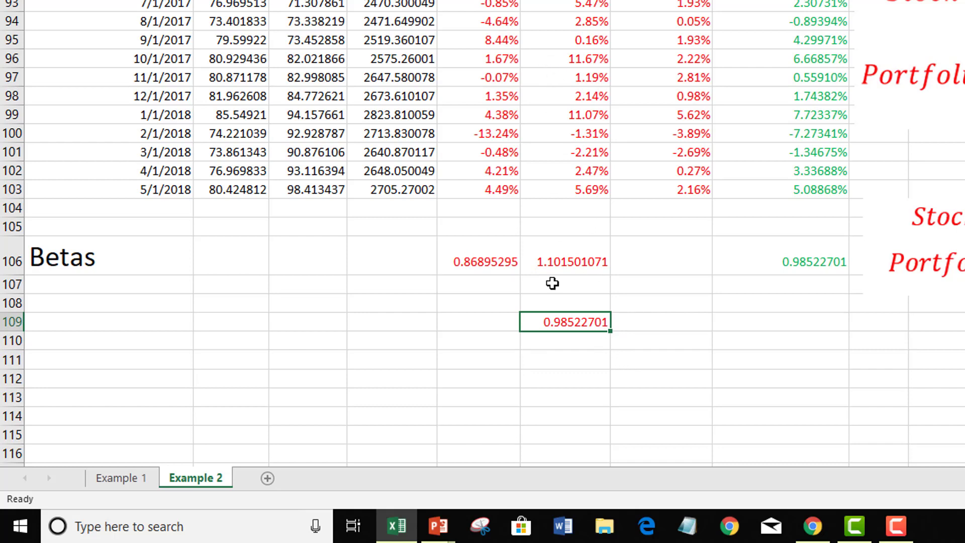
click(820, 261)
click(652, 340)
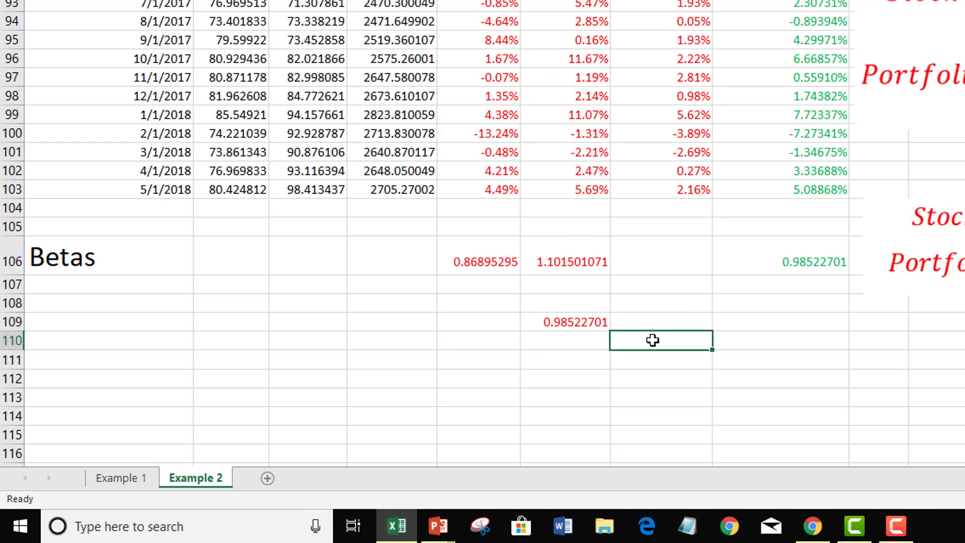
text(=)
click(588, 322)
text(-)
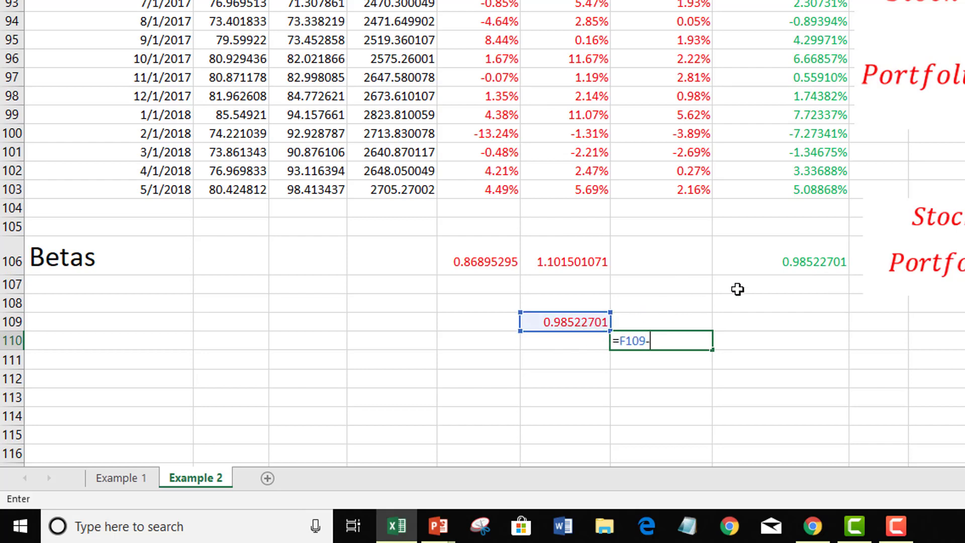
click(789, 260)
key(Return)
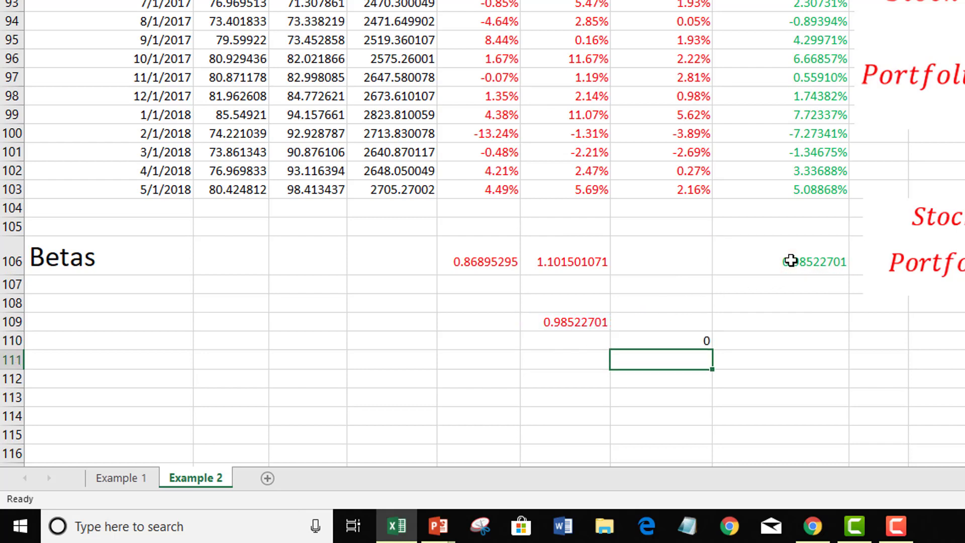
Review the difference in G110 and compare the stock betas and their weighted average in F109 with the portfolio beta in H106
click(689, 337)
click(779, 321)
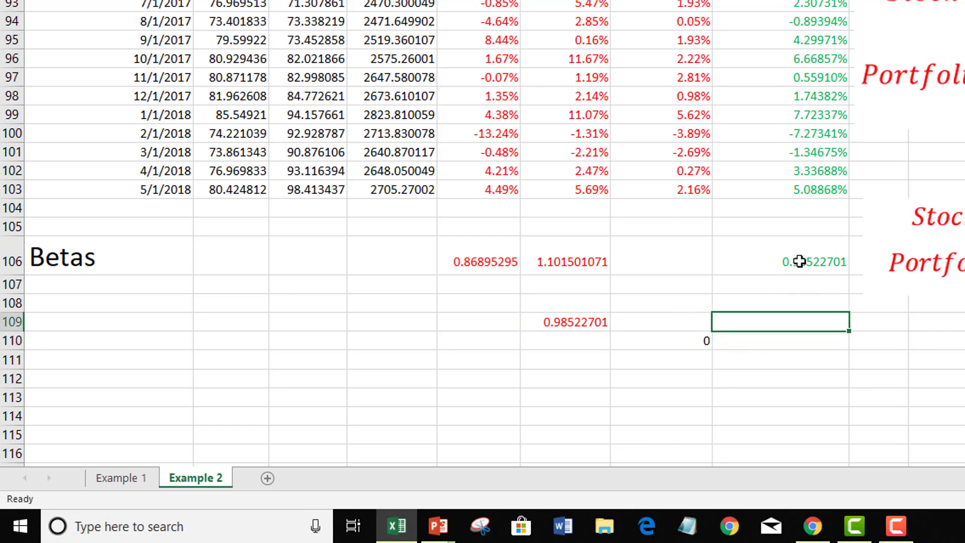
click(799, 262)
click(806, 326)
click(495, 261)
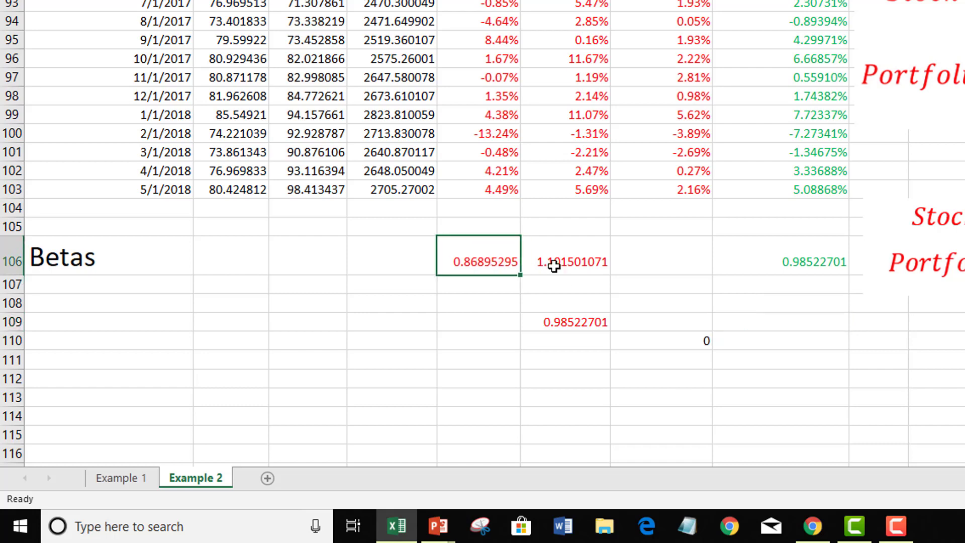
click(554, 262)
click(771, 259)
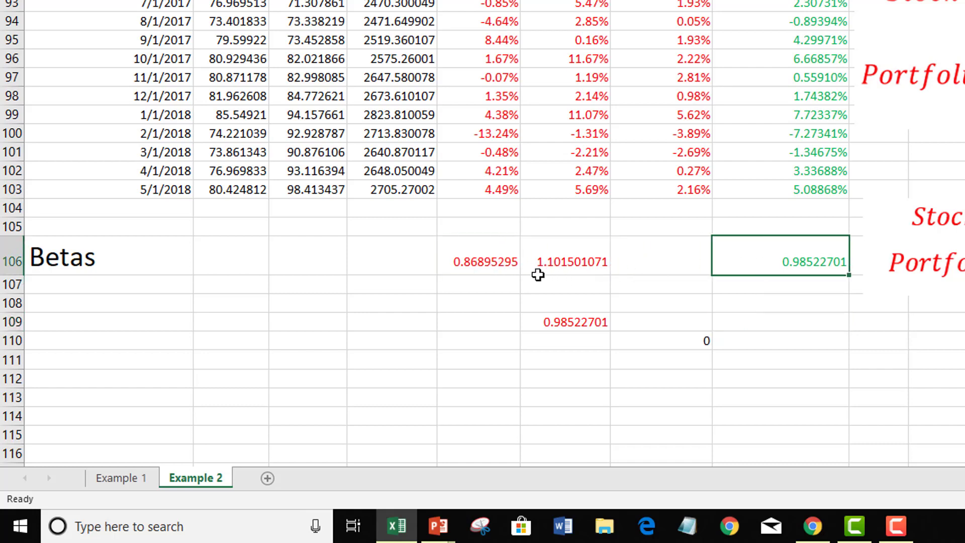
click(476, 260)
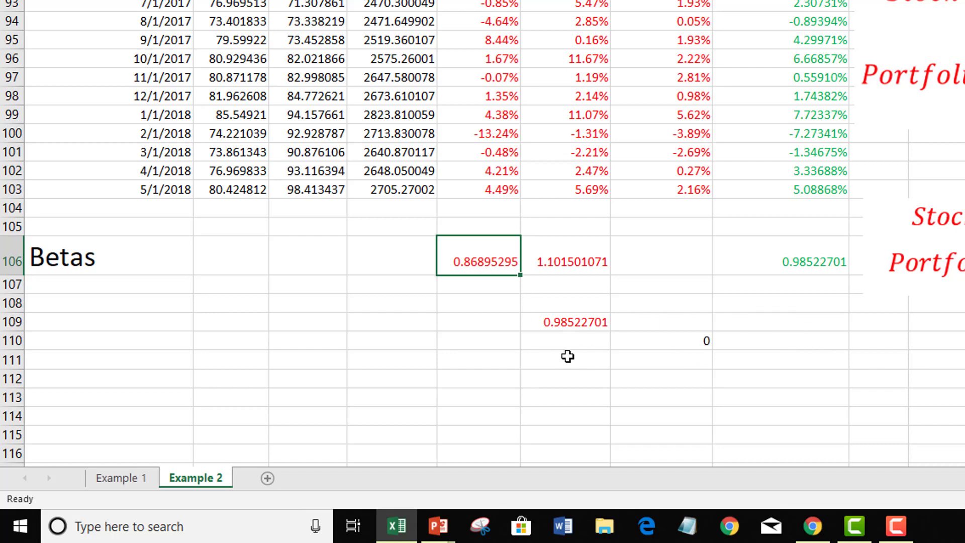
click(558, 262)
click(486, 257)
click(561, 258)
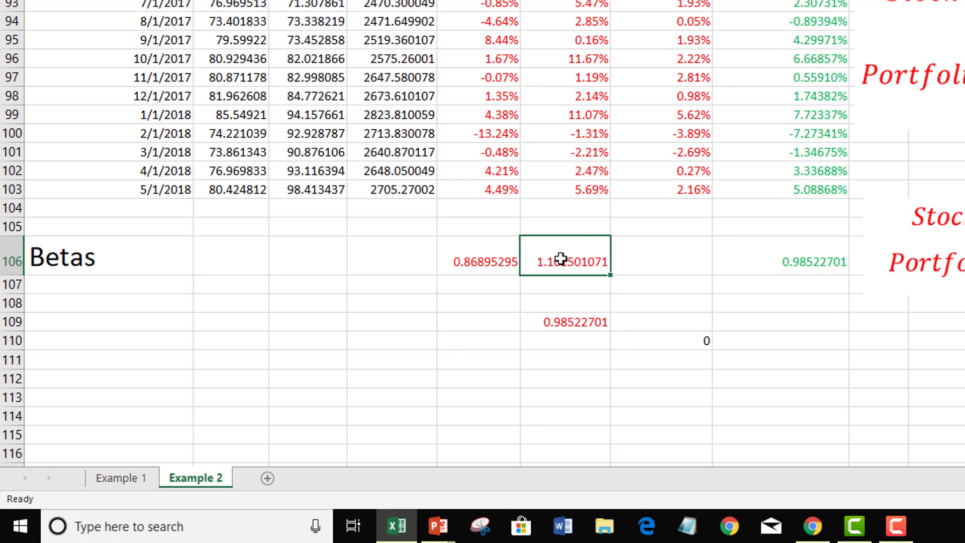
click(560, 322)
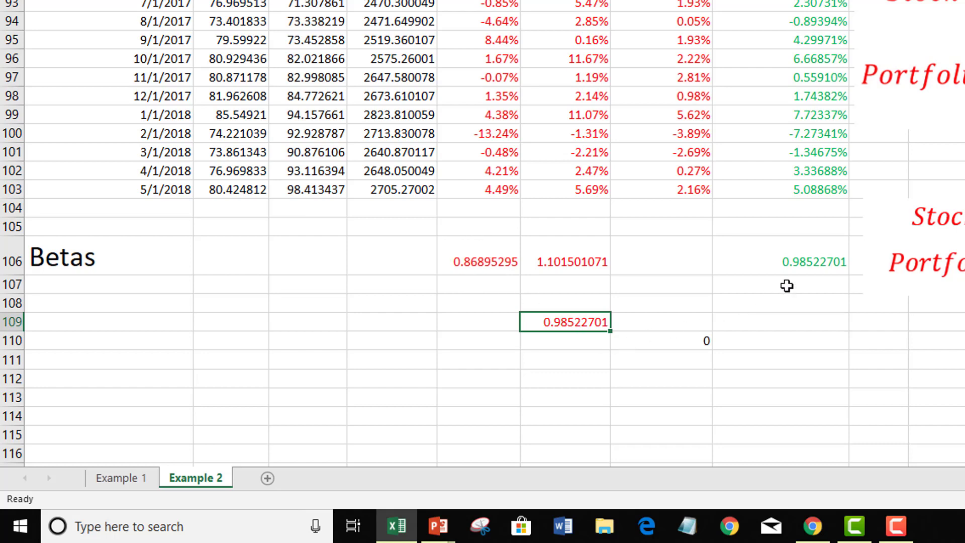
click(798, 266)
click(796, 328)
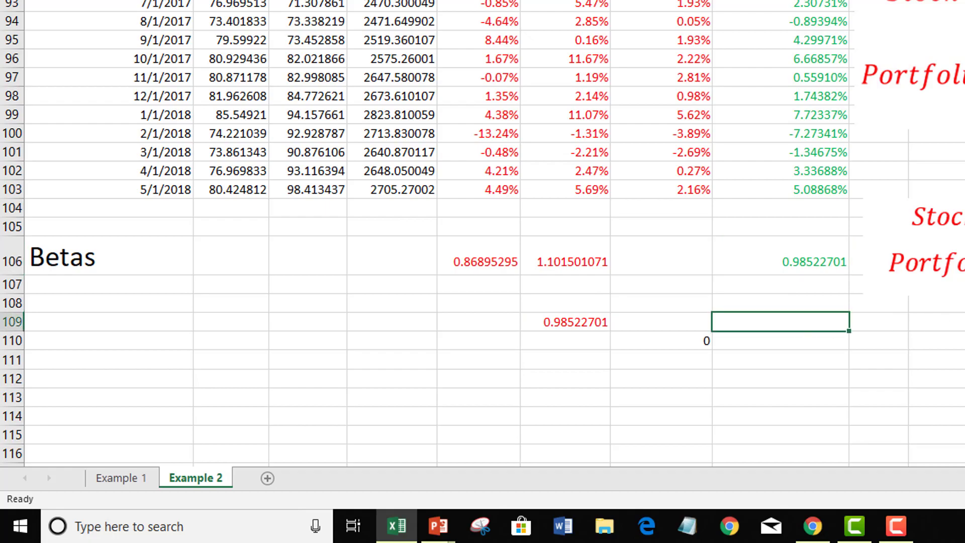